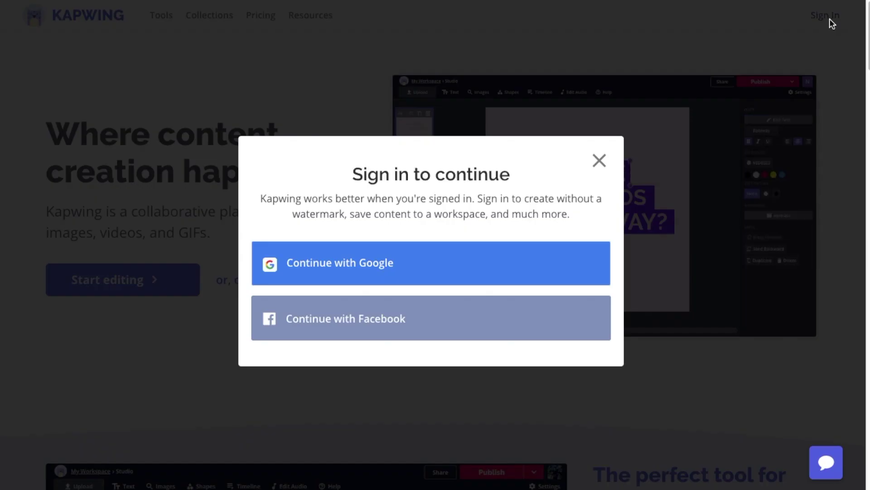
# Sign in with Google and start a blank Studio project on a 9:16 portrait canvas
pyautogui.click(457, 268)
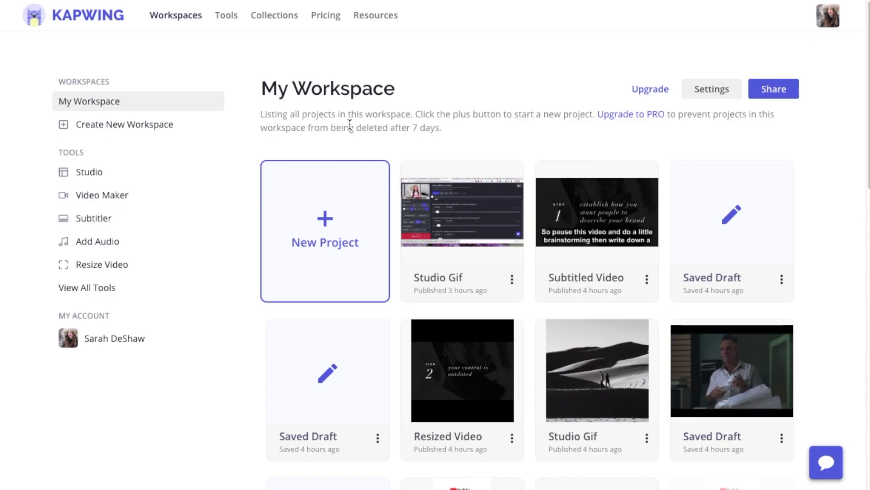
pyautogui.click(323, 221)
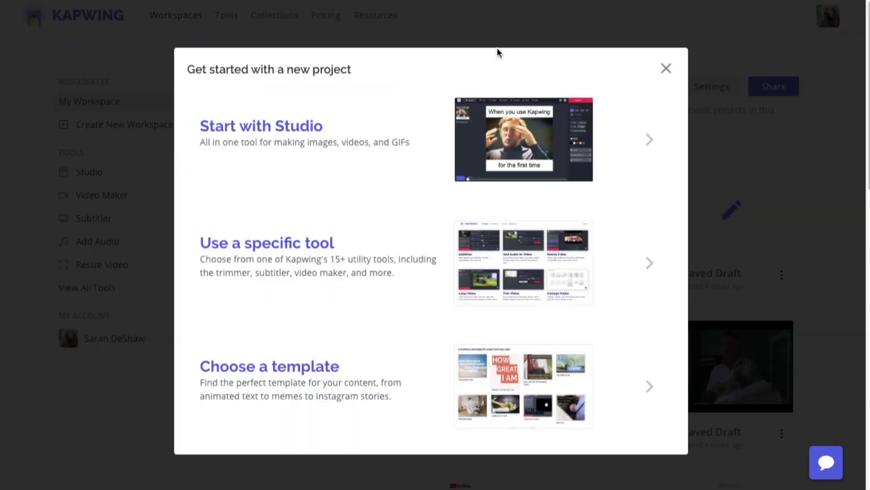
pyautogui.moveTo(524, 140)
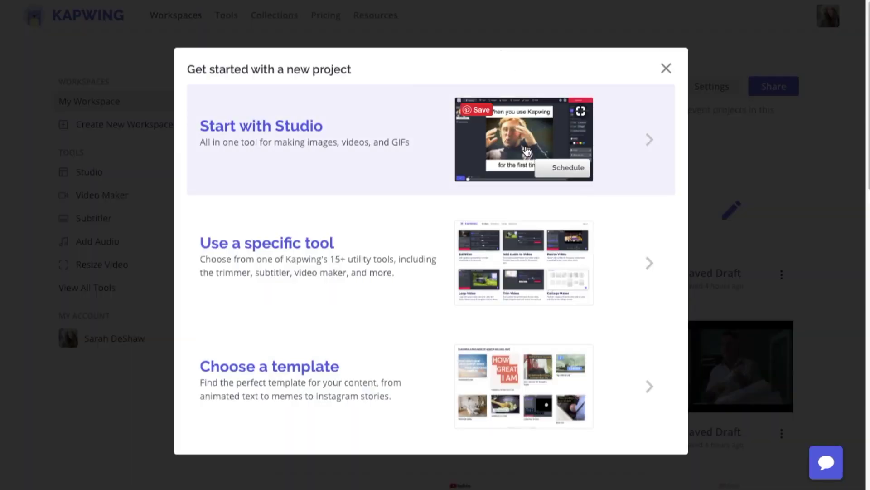
pyautogui.click(527, 151)
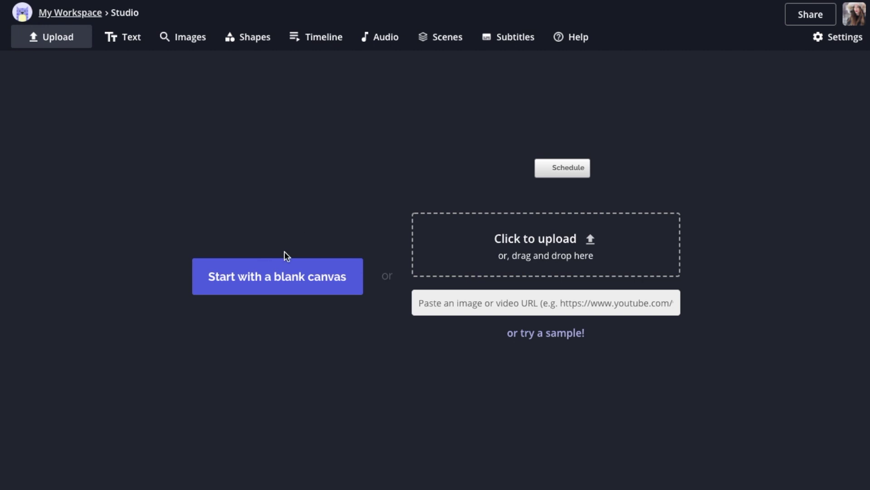
pyautogui.click(283, 284)
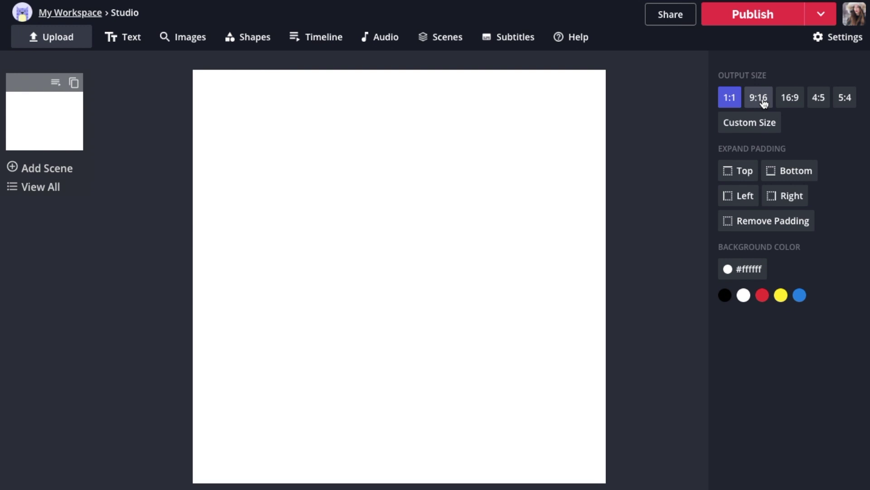
pyautogui.click(764, 104)
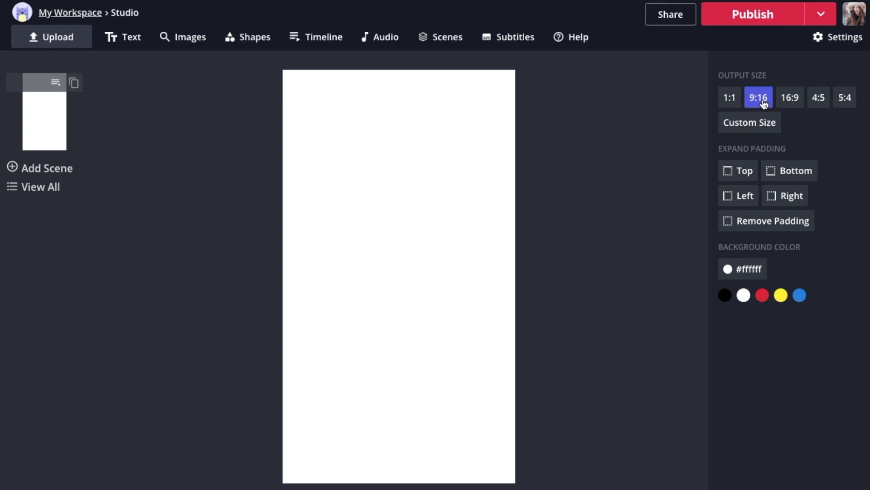
# Import the talking-head YouTube video by pasting its copied URL into the Upload link field
pyautogui.click(62, 43)
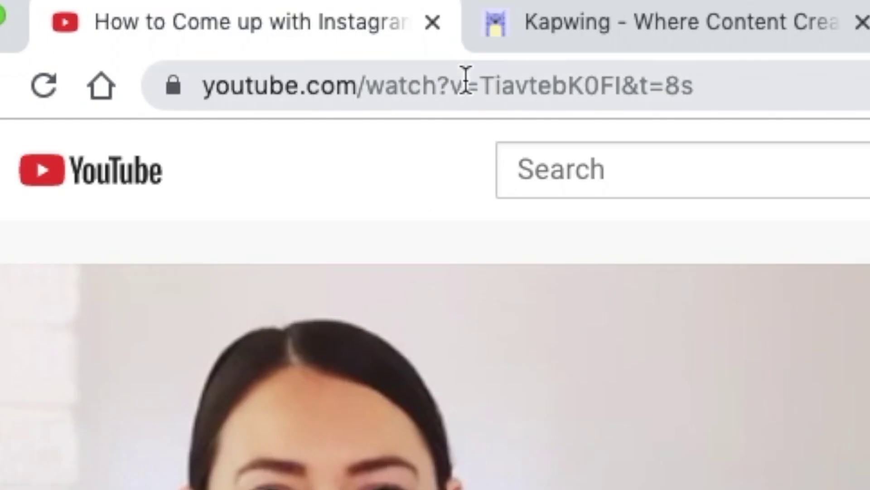
pyautogui.click(466, 83)
pyautogui.tripleClick(464, 83)
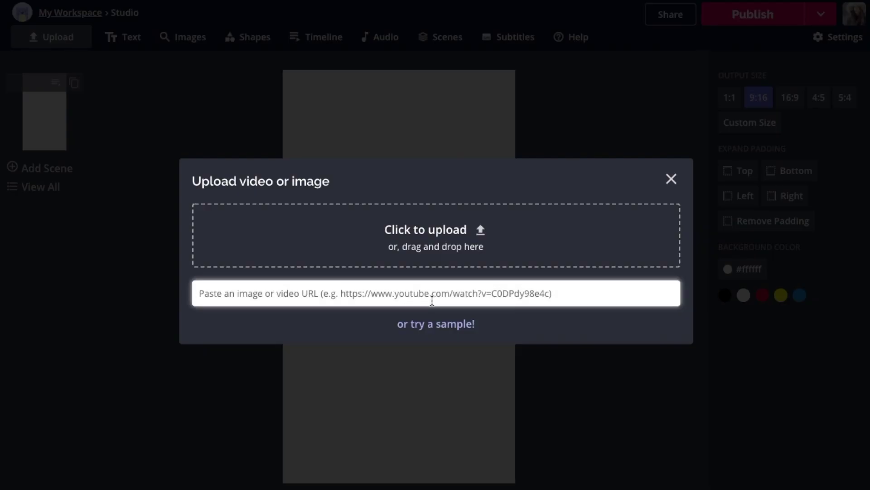
pyautogui.hotkey('ctrl', 'v')
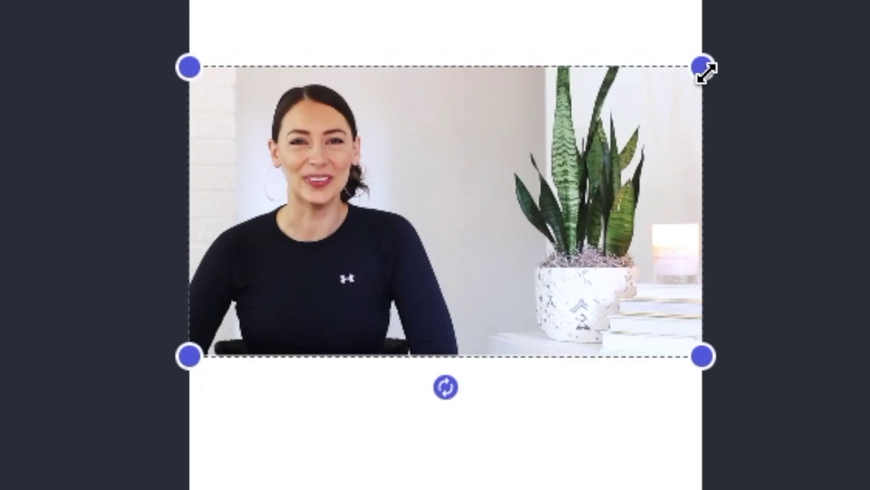
# Resize the video to the full canvas width and place it just above the middle
pyautogui.moveTo(706, 72)
pyautogui.mouseDown()
pyautogui.moveTo(640, 135)
pyautogui.moveTo(675, 15)
pyautogui.moveTo(715, 0)
pyautogui.mouseUp()
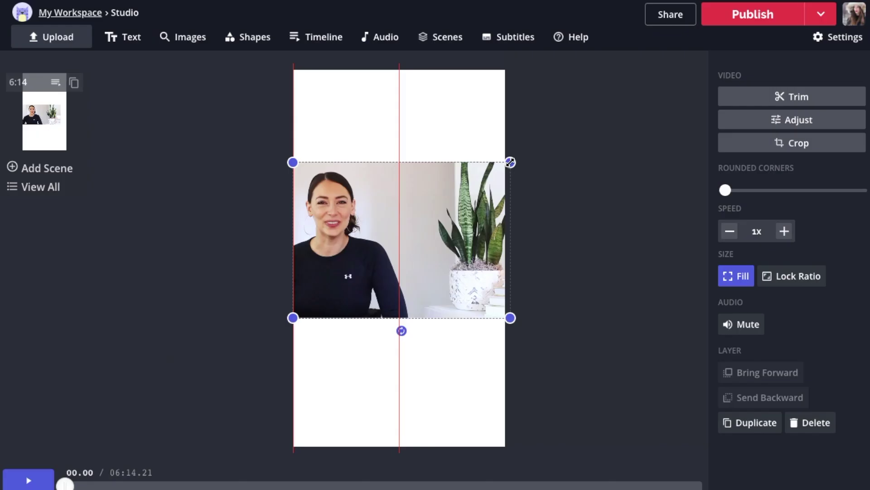
pyautogui.moveTo(510, 161); pyautogui.dragTo(508, 156)
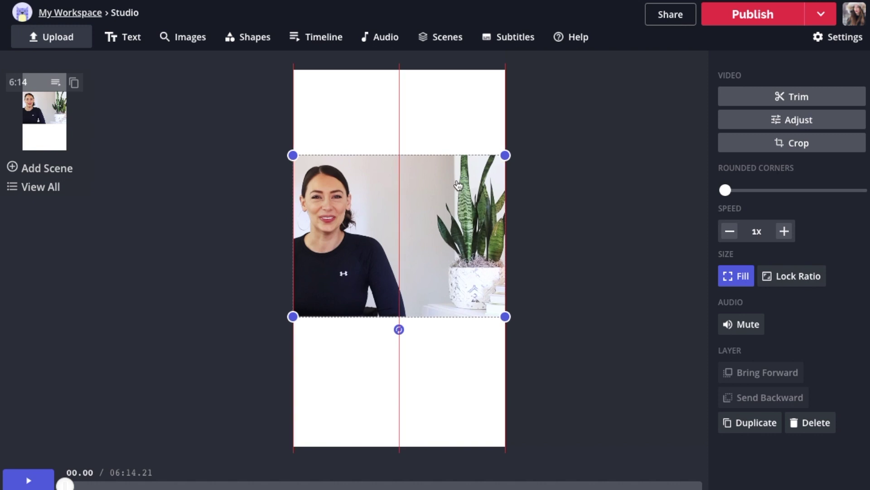
pyautogui.moveTo(453, 194); pyautogui.dragTo(454, 183)
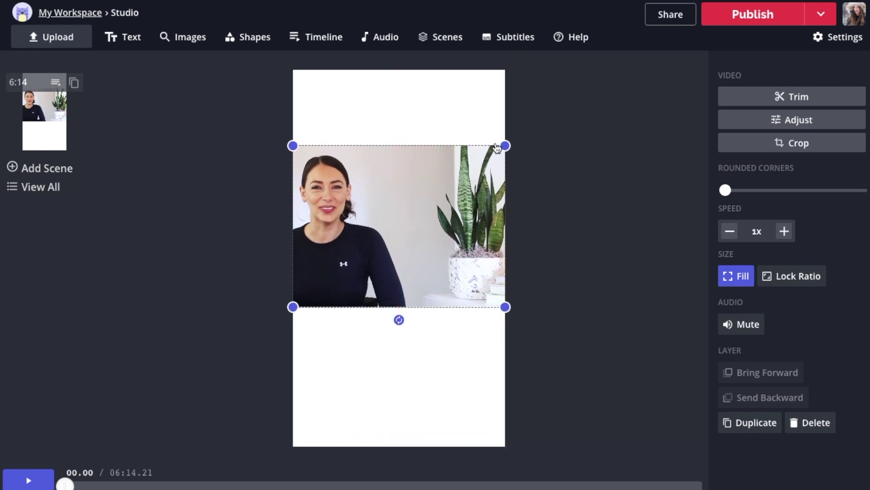
pyautogui.moveTo(486, 306); pyautogui.dragTo(486, 311)
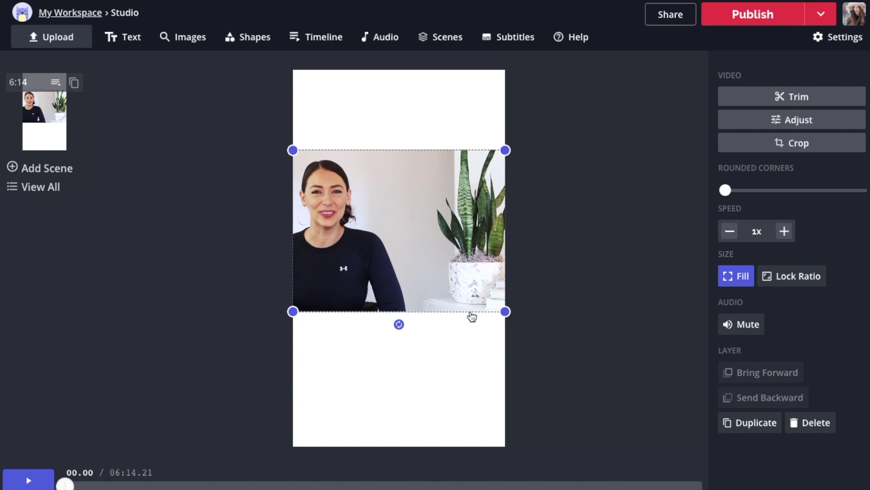
# Deselect the video and bring up the canvas background colour palette
pyautogui.click(590, 125)
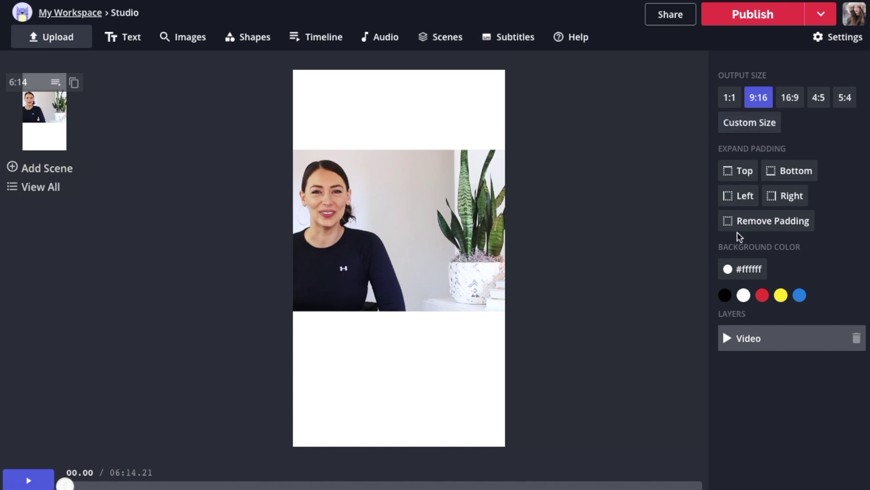
pyautogui.click(408, 209)
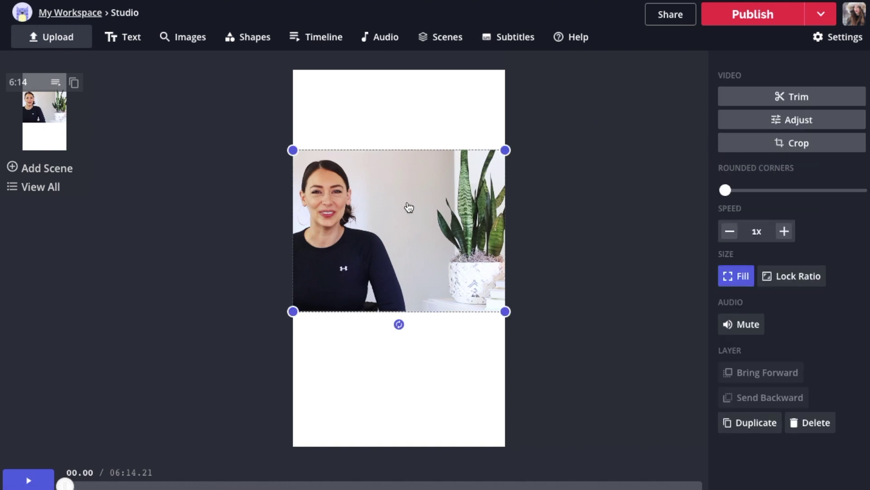
pyautogui.click(576, 153)
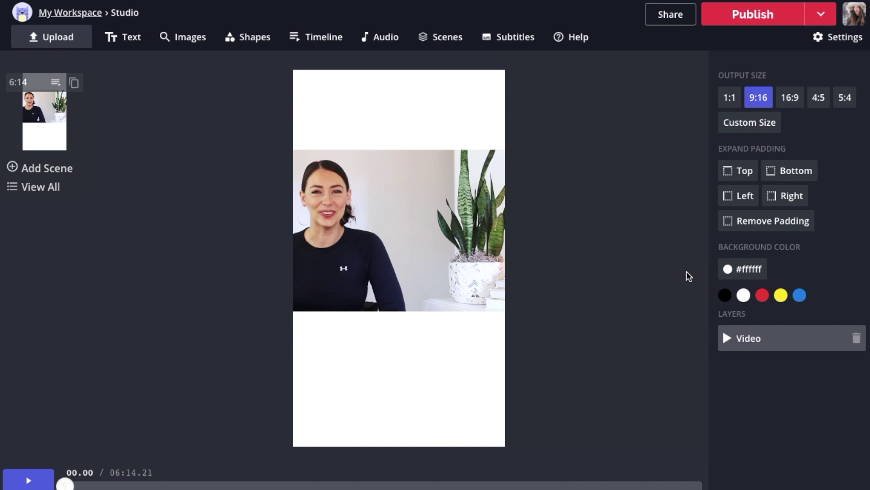
pyautogui.click(756, 272)
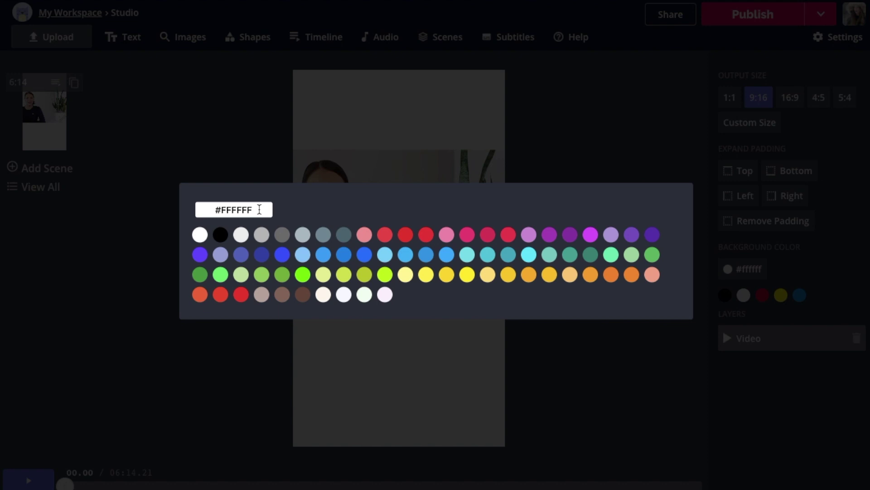
# Set the canvas background to light grey #F0F0F0 and add a Sample text box
pyautogui.moveTo(259, 210); pyautogui.dragTo(144, 211)
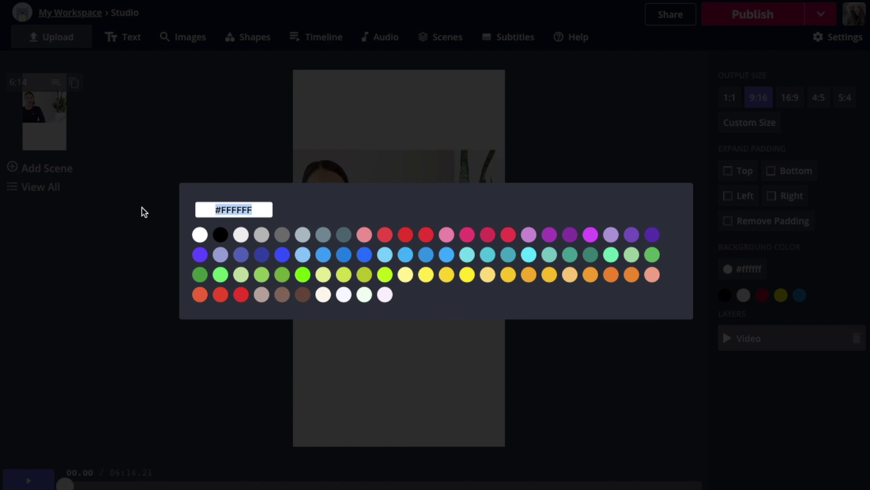
pyautogui.write('#F0F0F0')
pyautogui.press('Return')
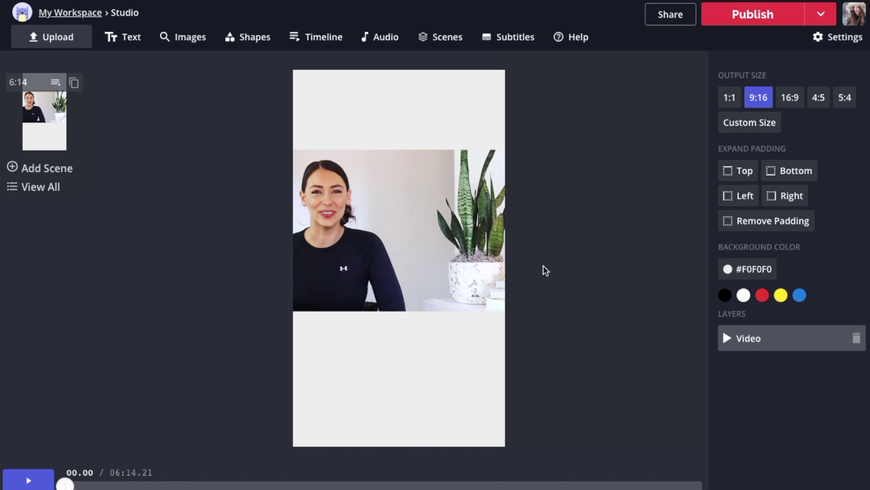
pyautogui.click(128, 40)
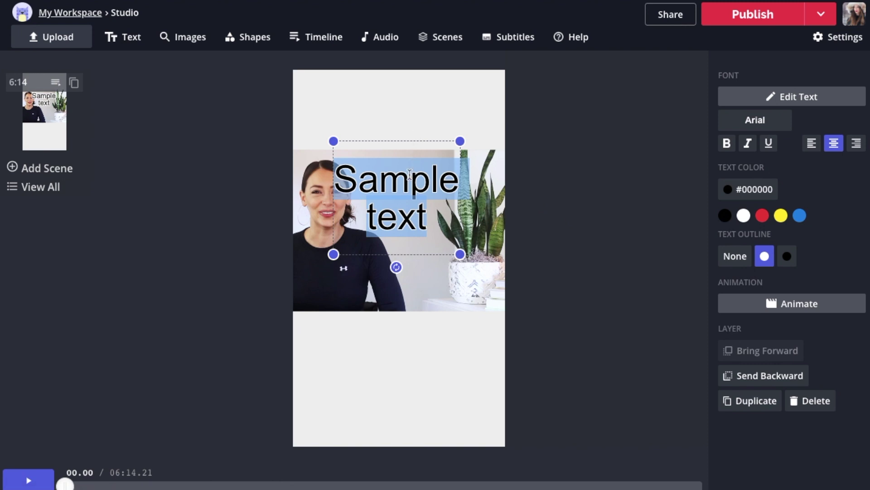
# Move the Sample text box below the video, shrink it and centre it
pyautogui.click(448, 111)
pyautogui.click(414, 181)
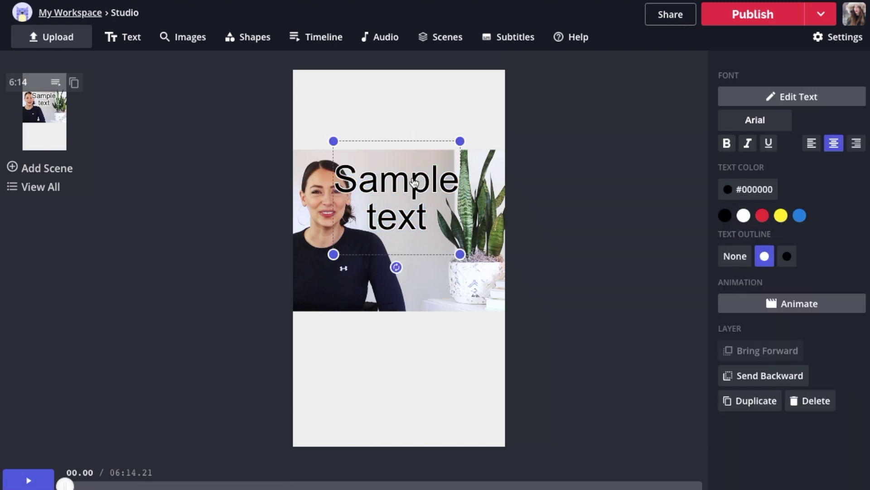
pyautogui.moveTo(414, 182); pyautogui.dragTo(411, 360)
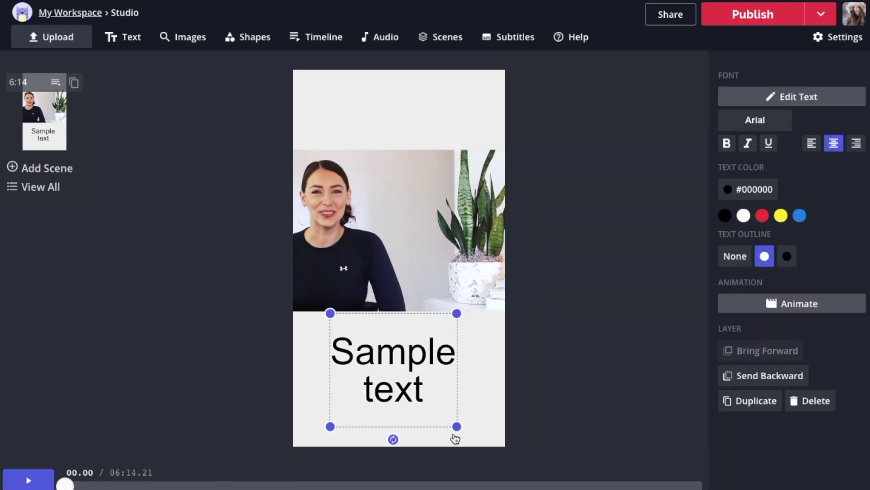
pyautogui.moveTo(456, 424); pyautogui.dragTo(413, 371)
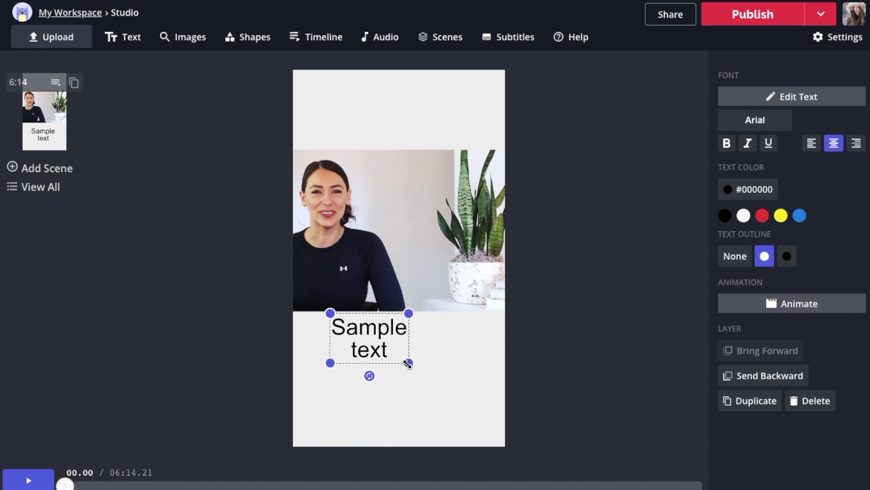
pyautogui.moveTo(367, 331); pyautogui.dragTo(394, 343)
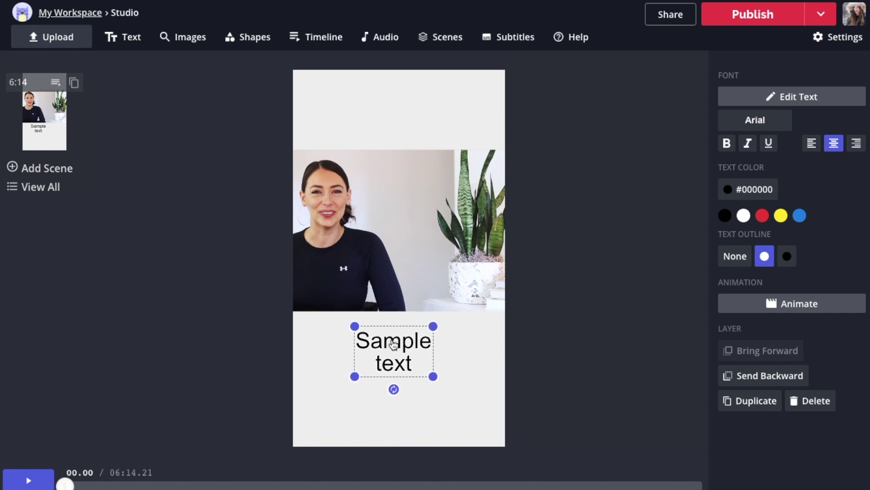
# Replace the sample text with 'link in bio' and select all of it
pyautogui.doubleClick(364, 340)
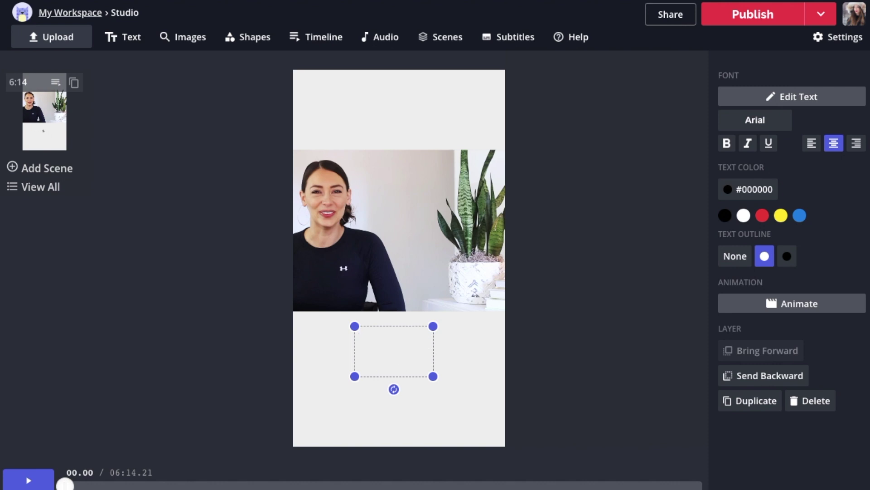
pyautogui.write('swipe up')
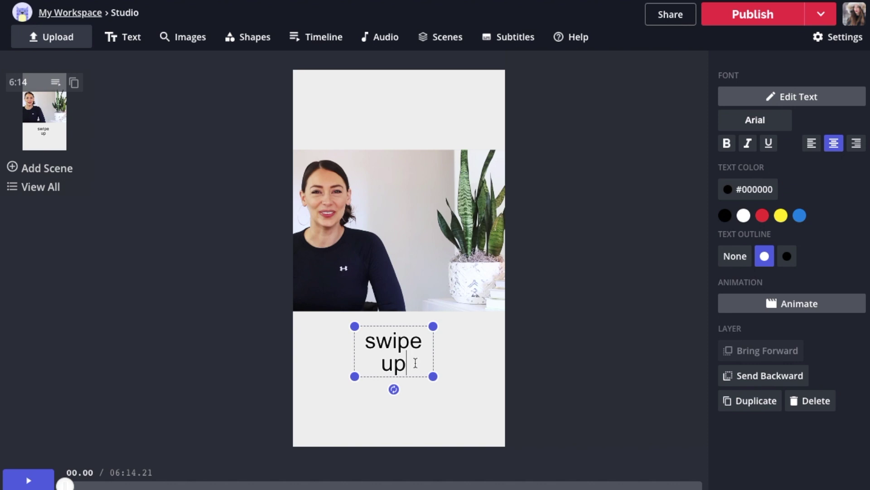
pyautogui.moveTo(407, 365); pyautogui.dragTo(362, 340)
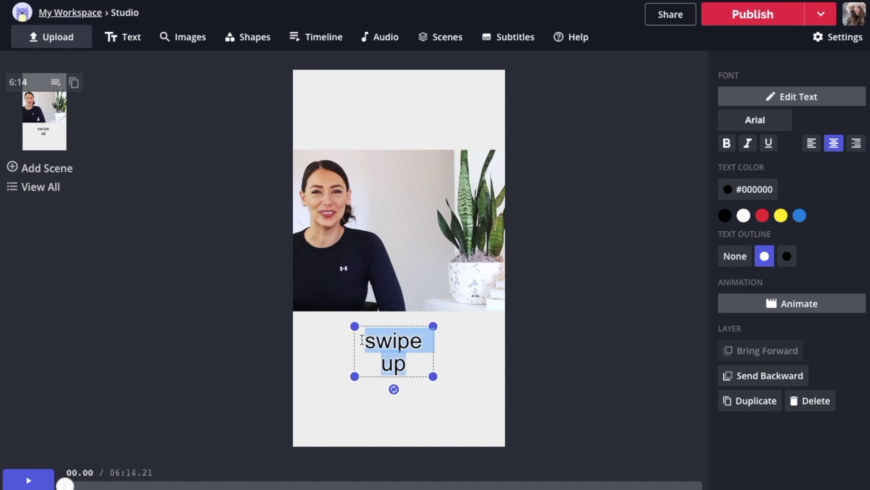
pyautogui.write('link in ')
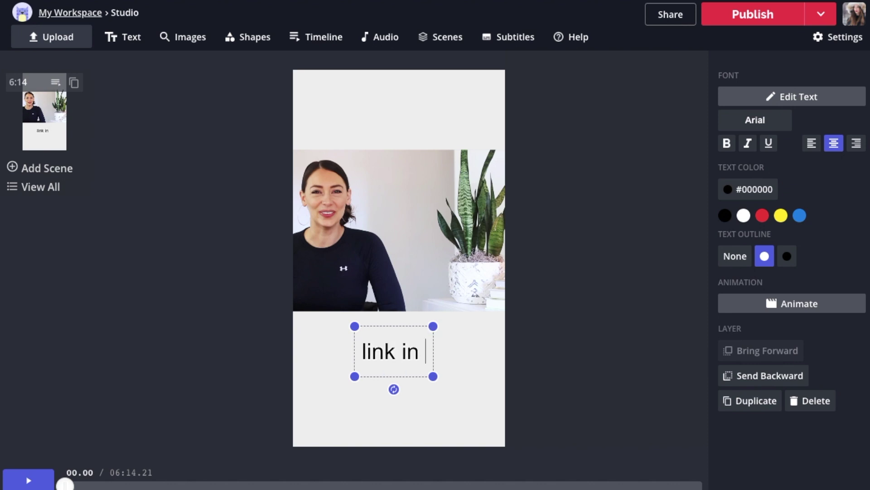
pyautogui.write('bio')
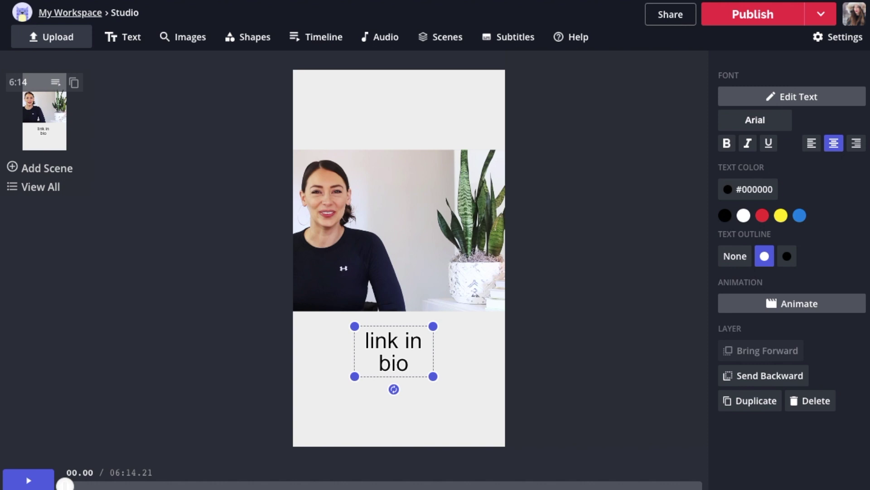
pyautogui.hotkey('ctrl', 'a')
pyautogui.moveTo(418, 361); pyautogui.dragTo(355, 337)
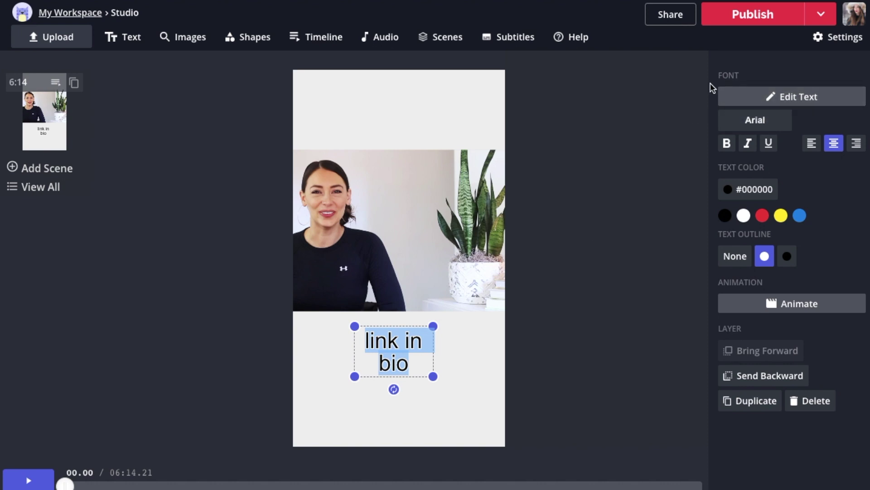
# Switch the caption font to Montserrat and change its text to SWIPE UP
pyautogui.click(761, 120)
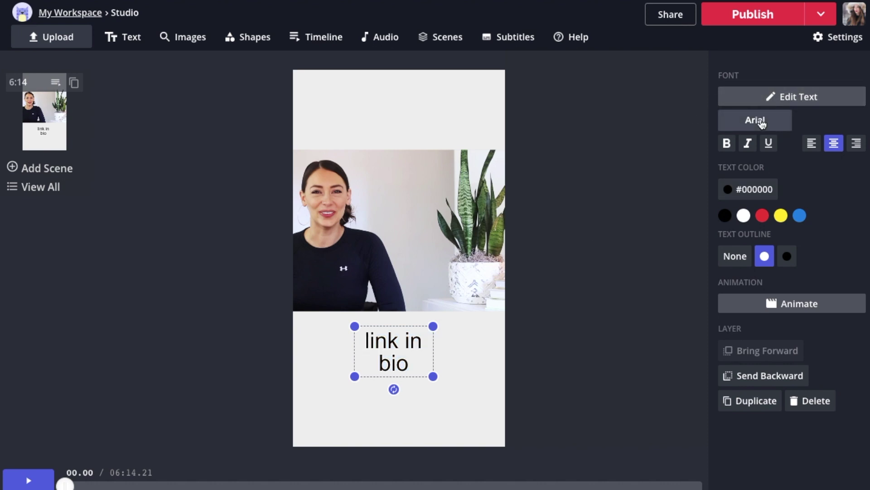
pyautogui.click(762, 122)
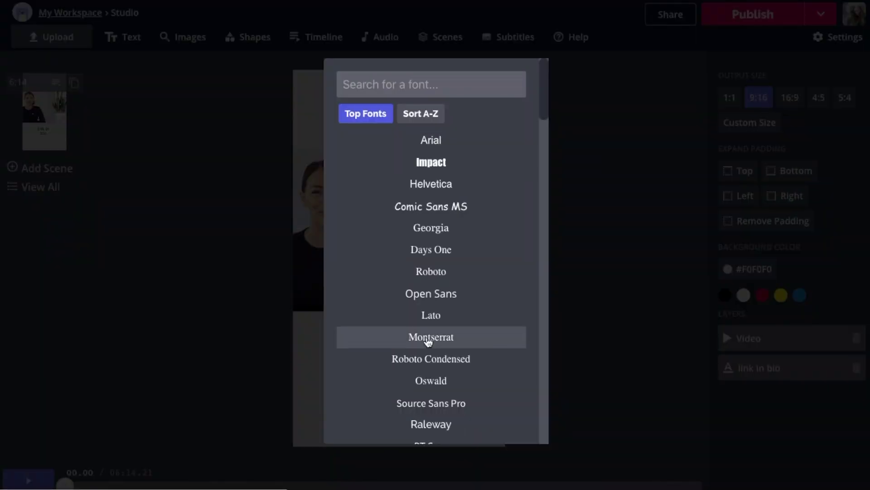
pyautogui.click(428, 337)
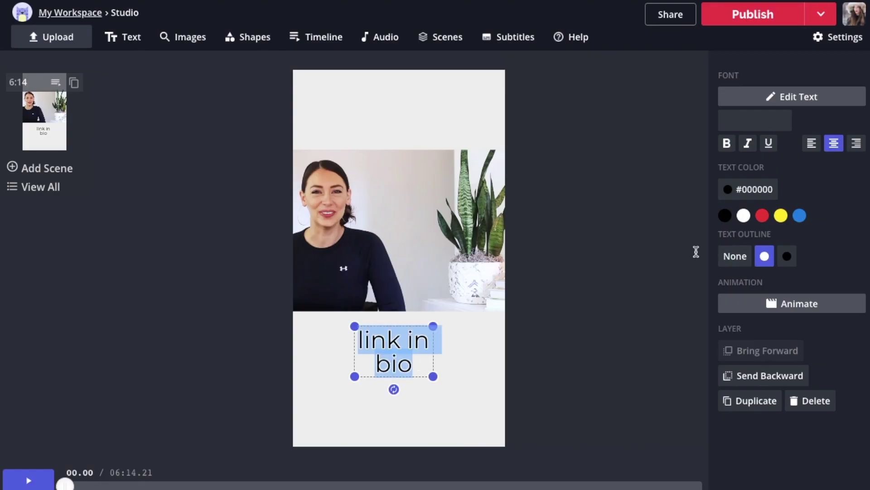
pyautogui.write('S')
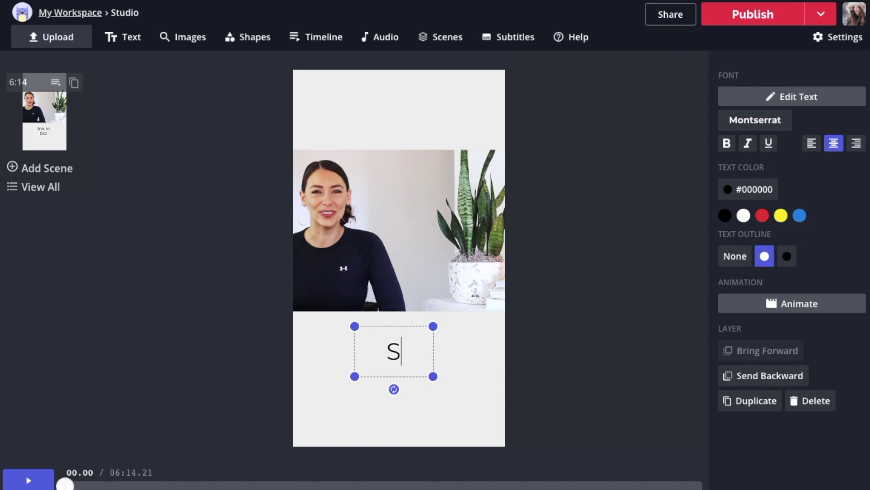
pyautogui.write('WIP')
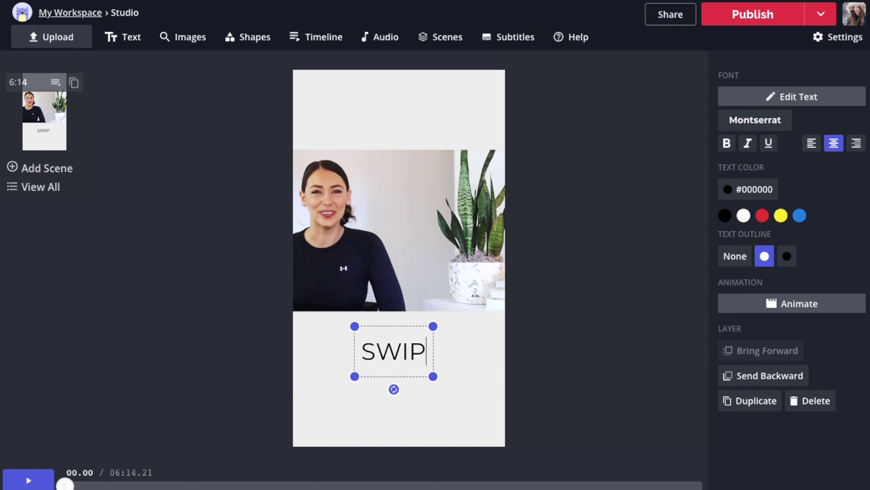
pyautogui.write('E UP')
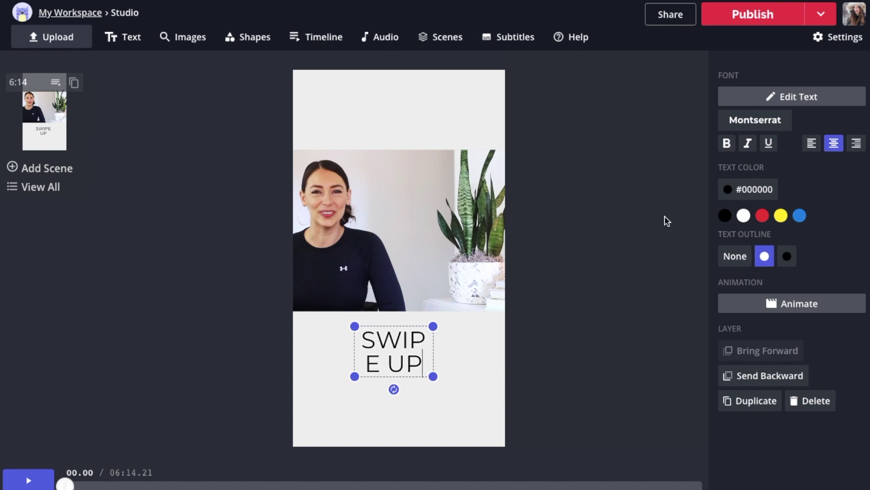
pyautogui.moveTo(425, 368); pyautogui.dragTo(349, 344)
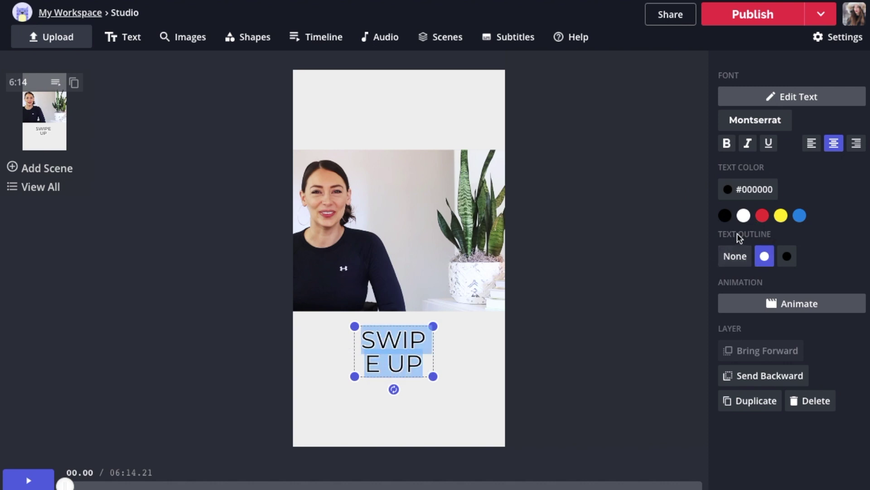
# Remove the caption's outline, make it bold, and widen its box
pyautogui.click(728, 260)
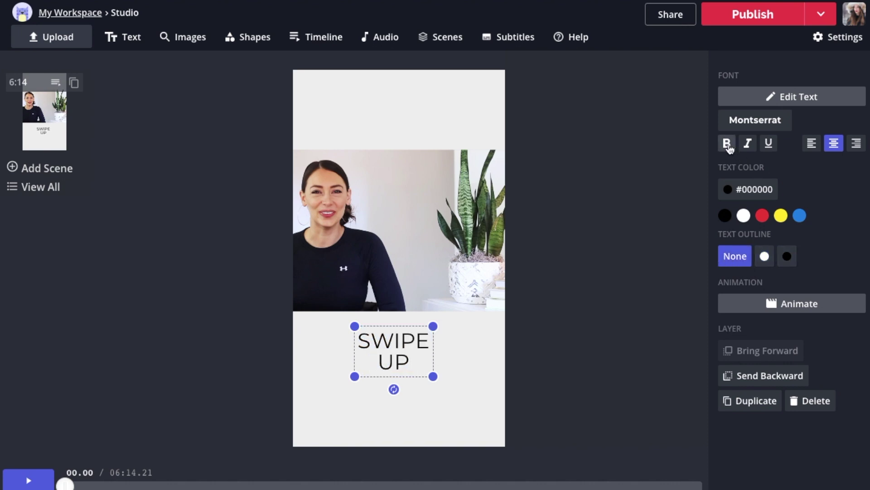
pyautogui.click(726, 143)
pyautogui.moveTo(433, 326)
pyautogui.mouseDown()
pyautogui.moveTo(473, 324)
pyautogui.moveTo(468, 334)
pyautogui.mouseUp()
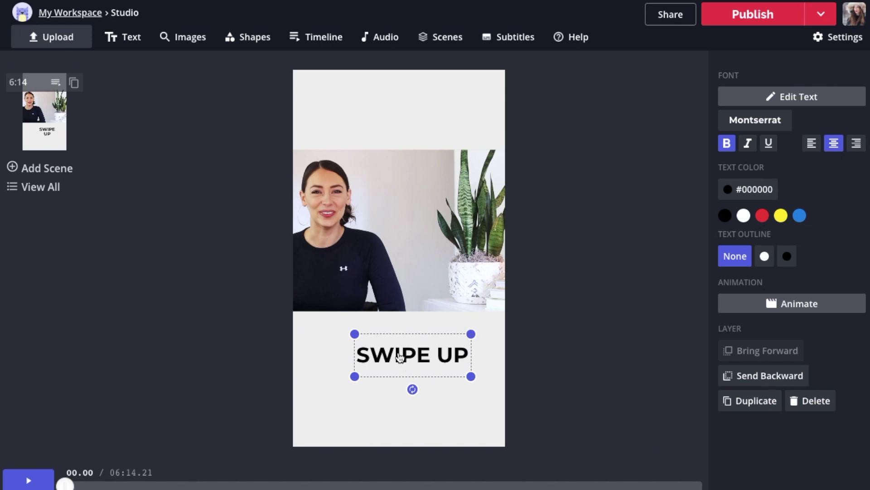
# Space out the letters of SWIPE UP and centre it on one line below the video
pyautogui.doubleClick(425, 356)
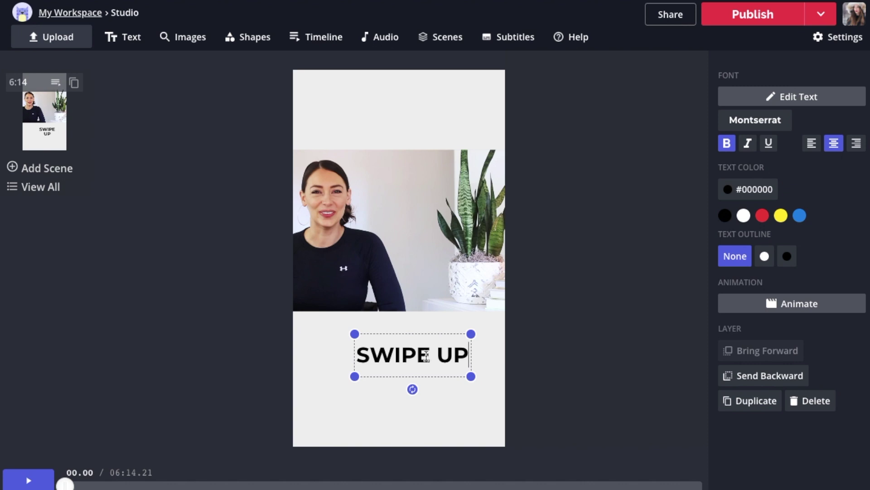
pyautogui.click(370, 355)
pyautogui.press('space')
pyautogui.press('Right')
pyautogui.press('space')
pyautogui.press('Right')
pyautogui.press('space')
pyautogui.press('Right')
pyautogui.press('space')
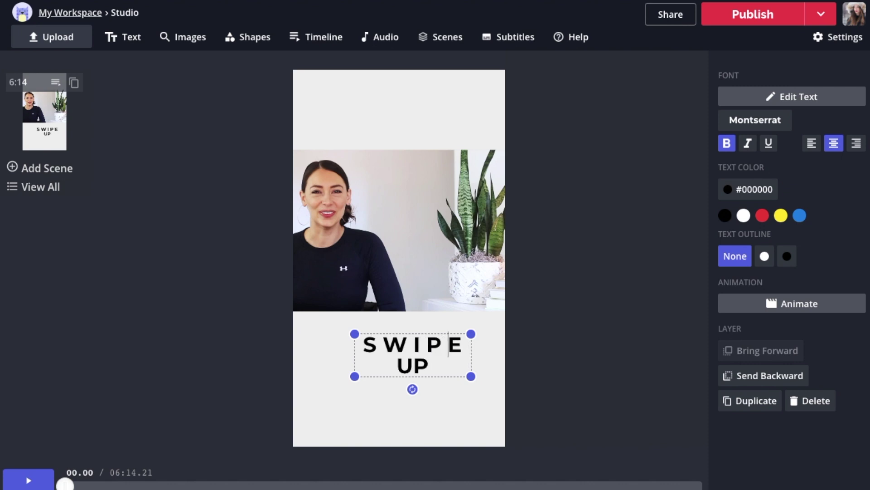
pyautogui.press('Right')
pyautogui.press('Right')
pyautogui.press('Right')
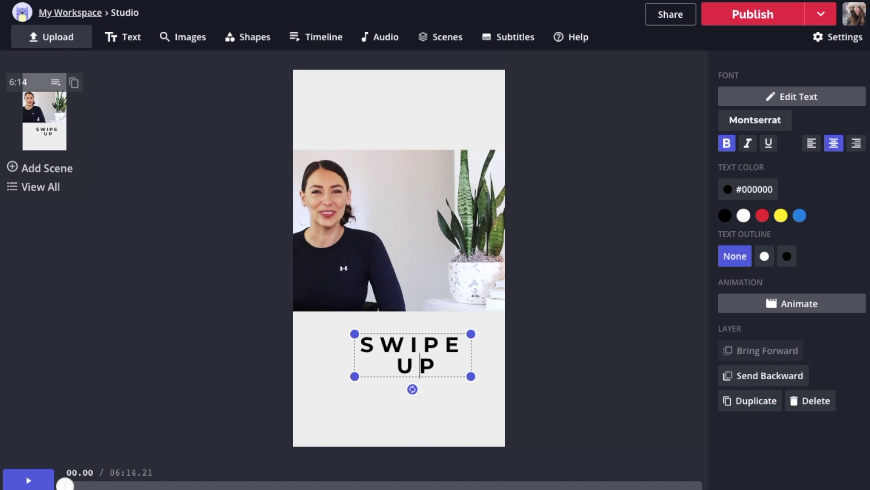
pyautogui.press('space')
pyautogui.click(470, 374)
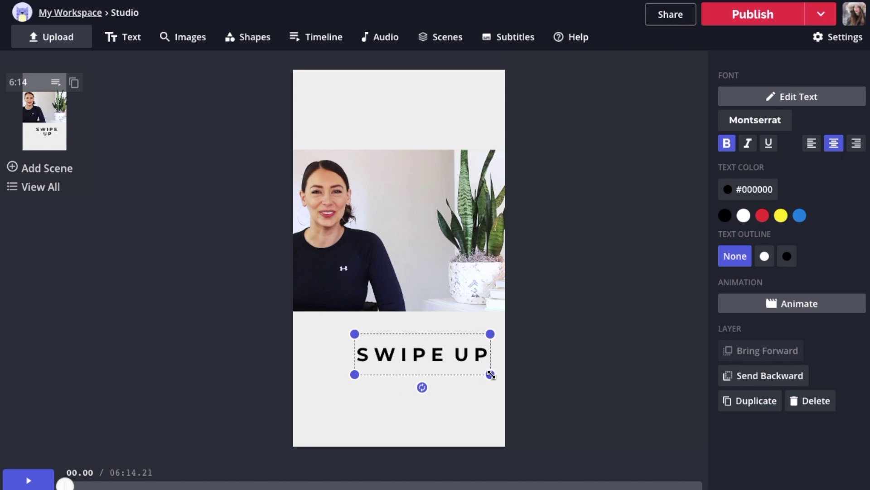
pyautogui.moveTo(471, 363); pyautogui.dragTo(448, 353)
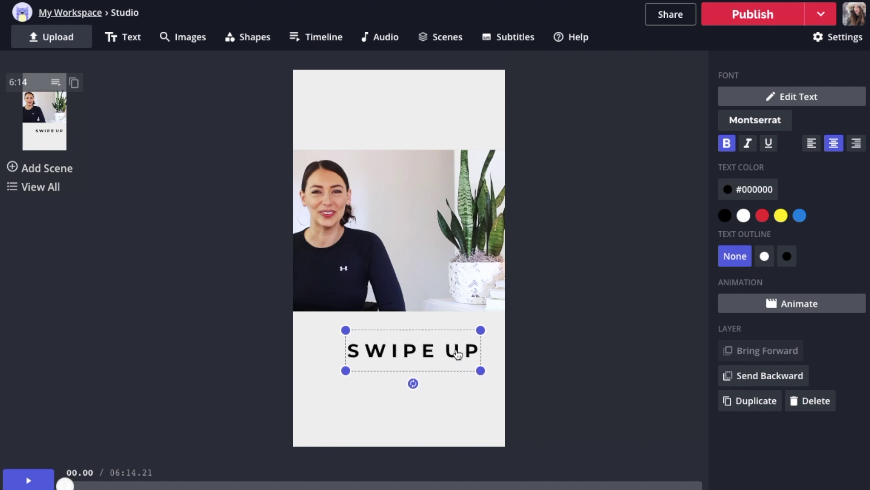
pyautogui.click(232, 255)
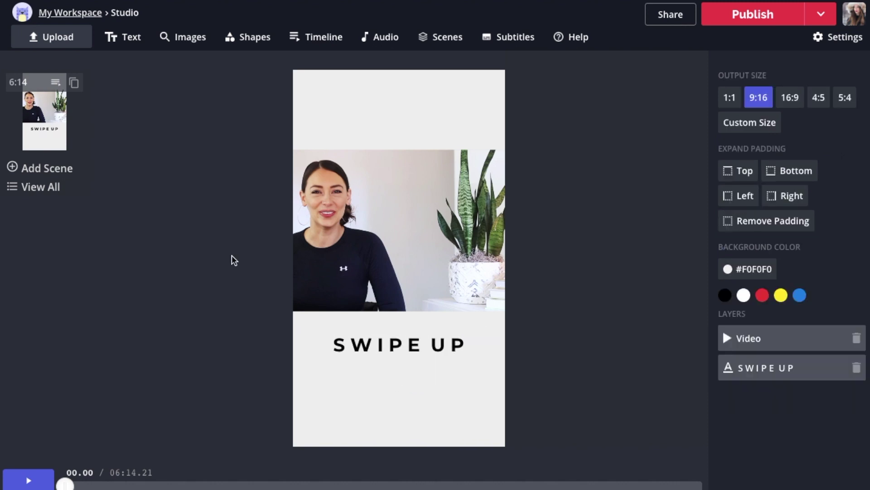
# Search images for 'YOUTUBE' and add the white-boxed YouTube logo to the story
pyautogui.click(198, 37)
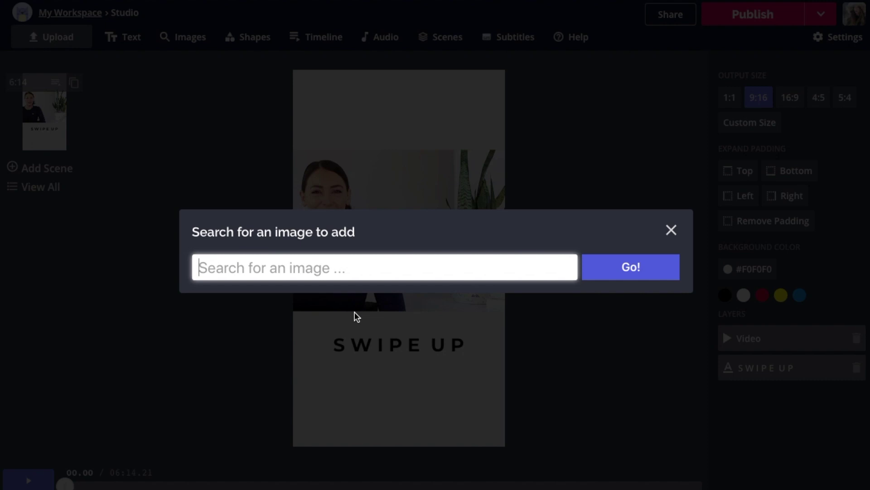
pyautogui.write('YOUTUBE')
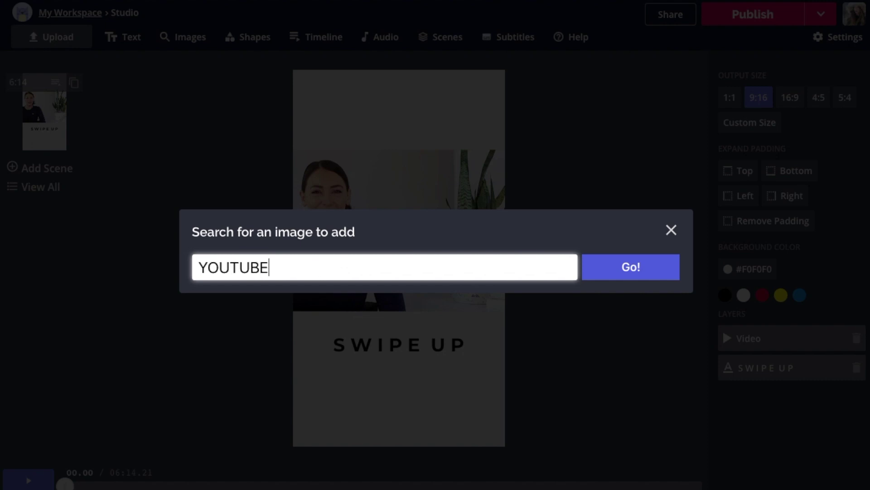
pyautogui.press('Return')
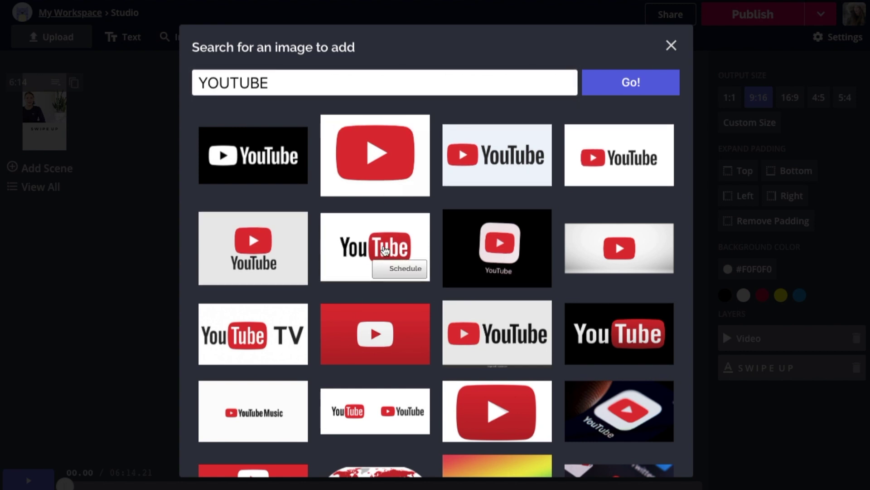
pyautogui.click(385, 250)
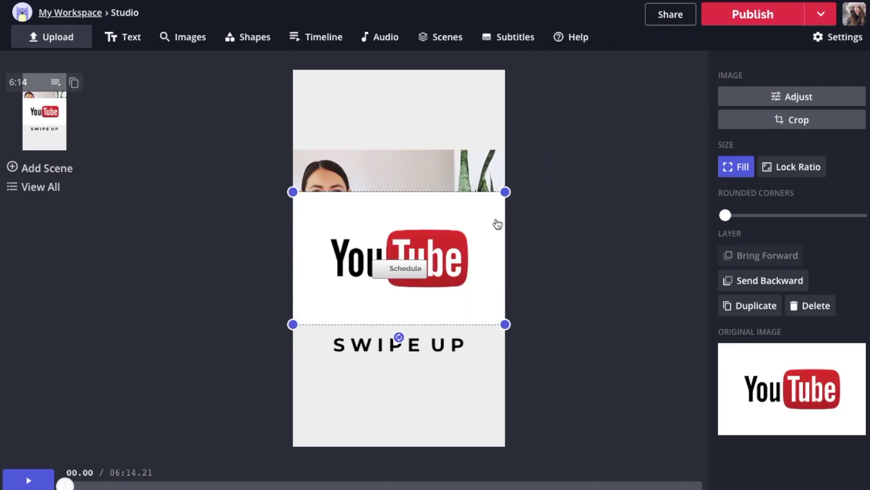
# Shrink and move the white-boxed logo to the top, then delete it
pyautogui.moveTo(506, 194); pyautogui.dragTo(412, 239)
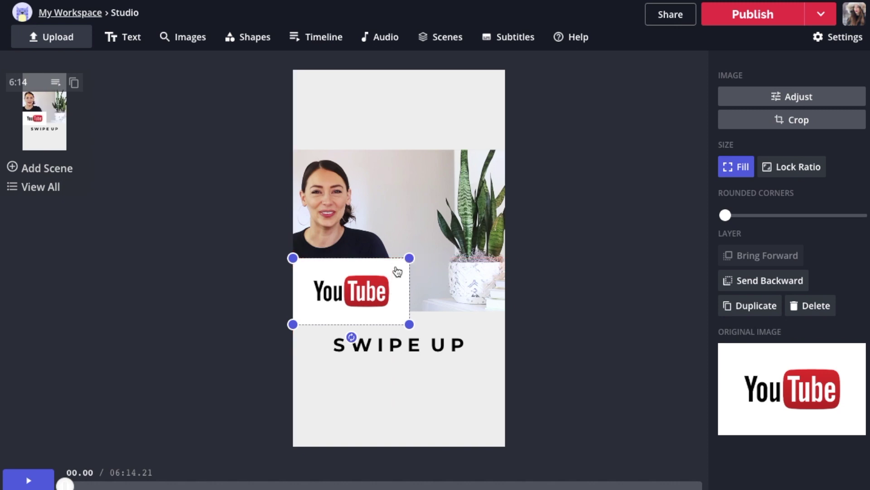
pyautogui.moveTo(399, 273); pyautogui.dragTo(432, 120)
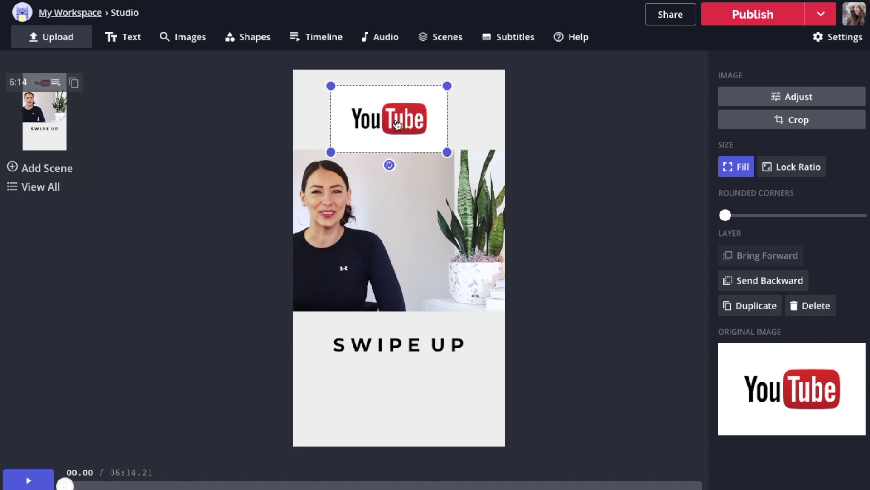
pyautogui.press('Delete')
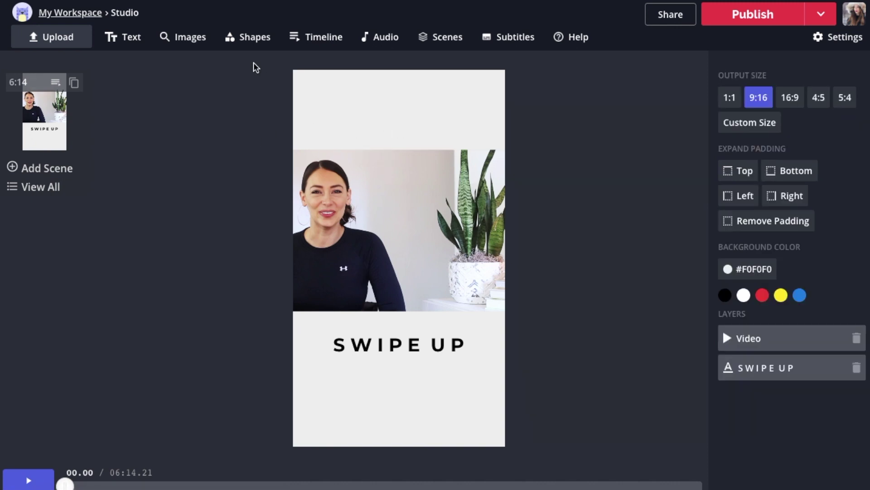
pyautogui.click(204, 39)
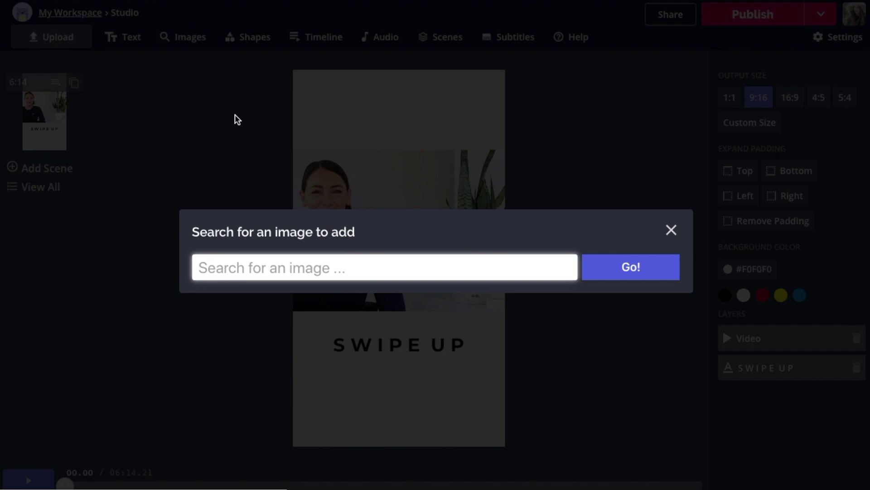
# Search images for 'YOUTUBE PNG' and scroll through the transparent logo results
pyautogui.write('YOUTUBE PNG')
pyautogui.press('Return')
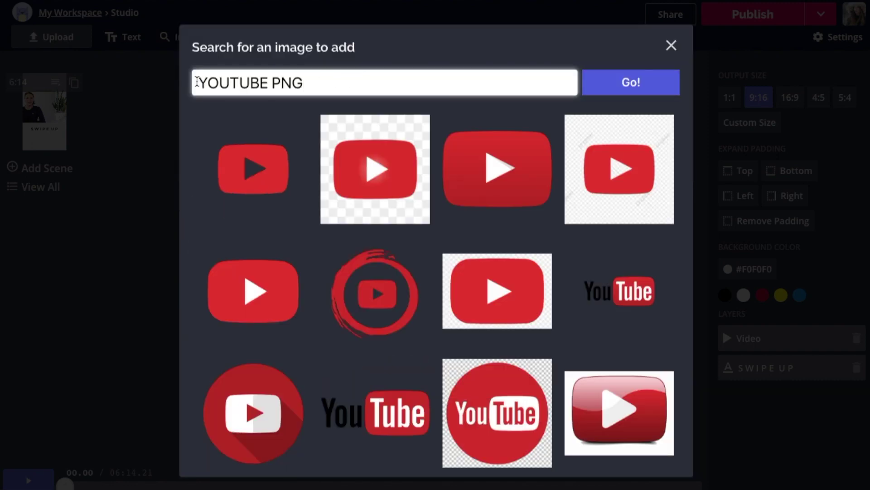
pyautogui.moveTo(207, 82)
pyautogui.mouseDown()
pyautogui.moveTo(333, 81)
pyautogui.moveTo(272, 86)
pyautogui.mouseUp()
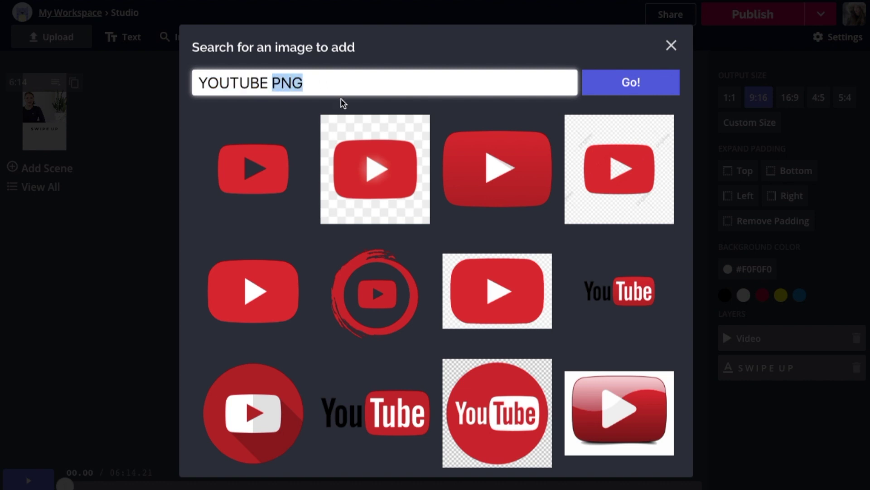
pyautogui.click(344, 81)
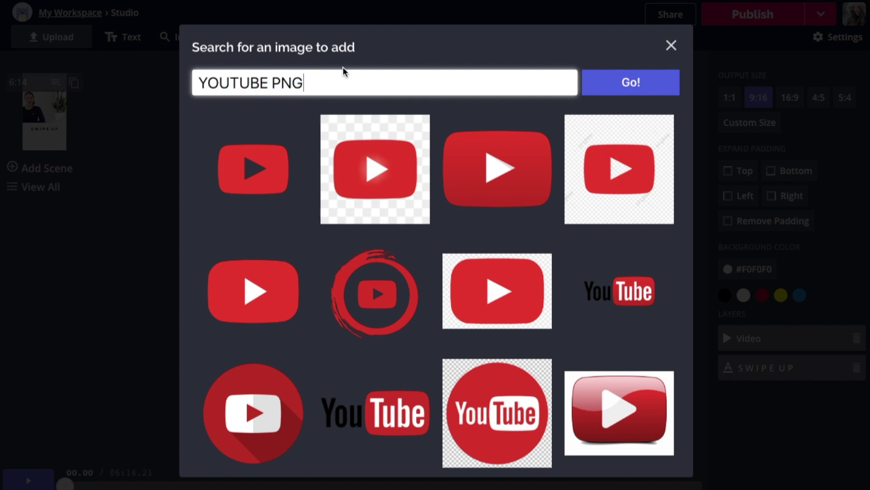
pyautogui.moveTo(253, 291)
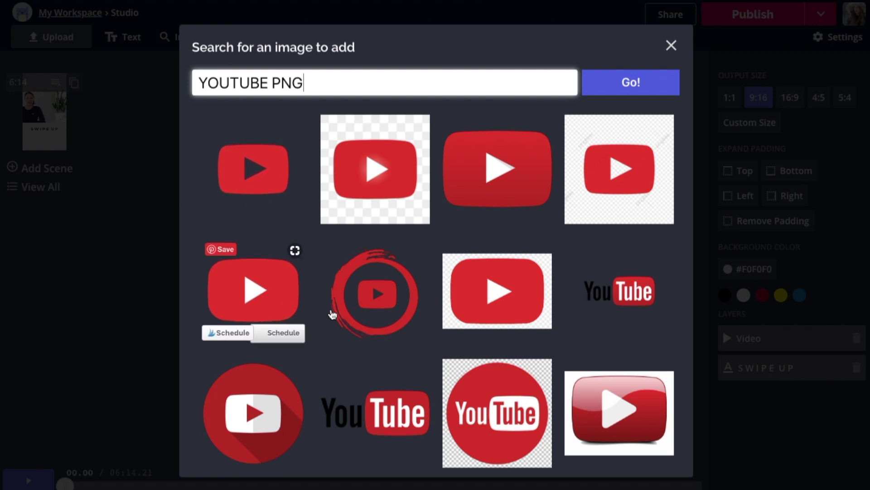
pyautogui.scroll(-1, 330, 344)
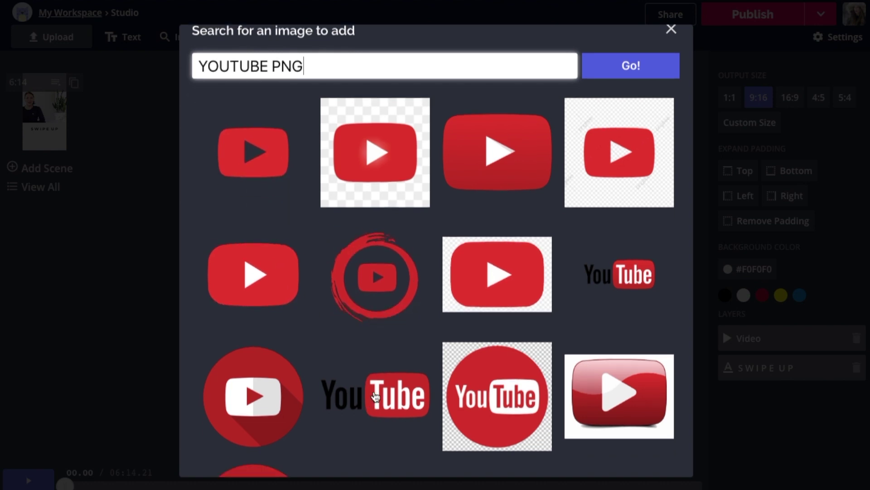
pyautogui.scroll(-1, 330, 345)
pyautogui.scroll(-2, 345, 317)
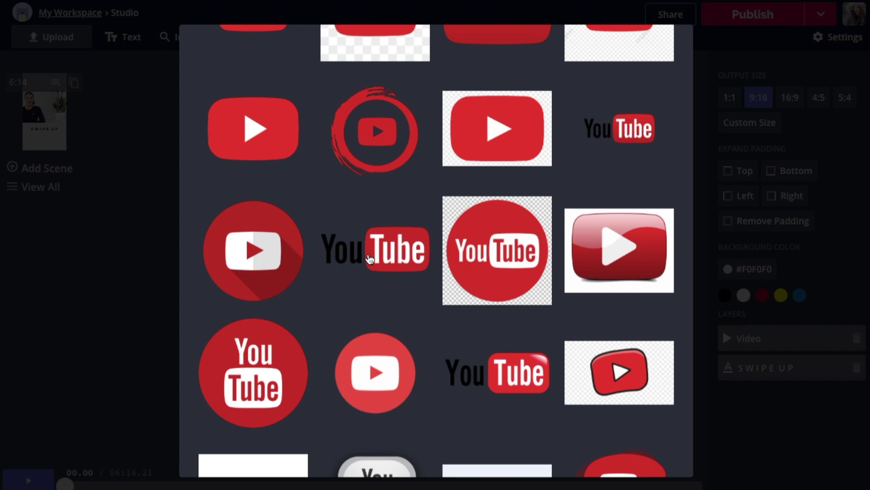
# Add the transparent YouTube wordmark, shrink it and centre it at the top above the video
pyautogui.click(371, 258)
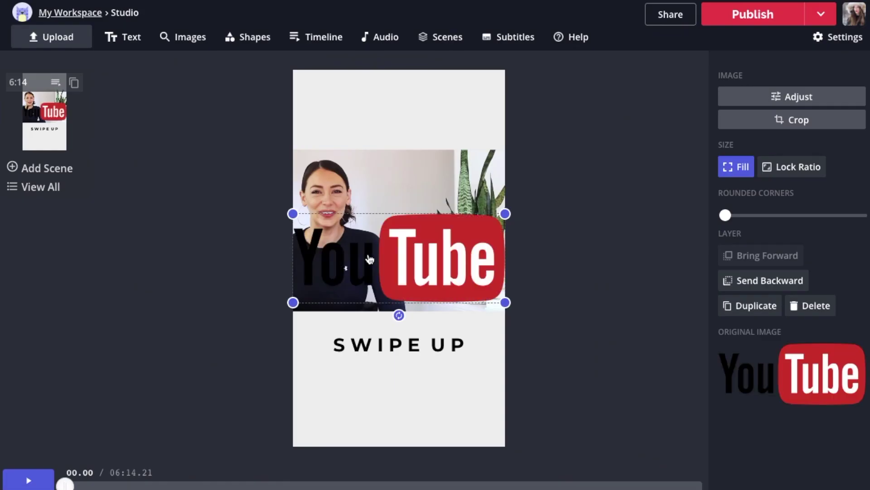
pyautogui.moveTo(505, 213)
pyautogui.mouseDown()
pyautogui.moveTo(395, 252)
pyautogui.moveTo(417, 254)
pyautogui.mouseUp()
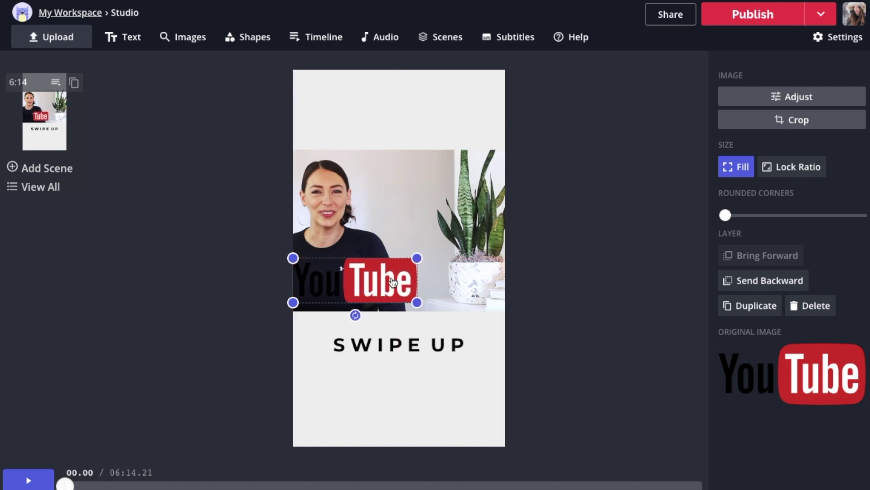
pyautogui.moveTo(355, 281); pyautogui.dragTo(398, 121)
pyautogui.moveTo(336, 149); pyautogui.dragTo(385, 131)
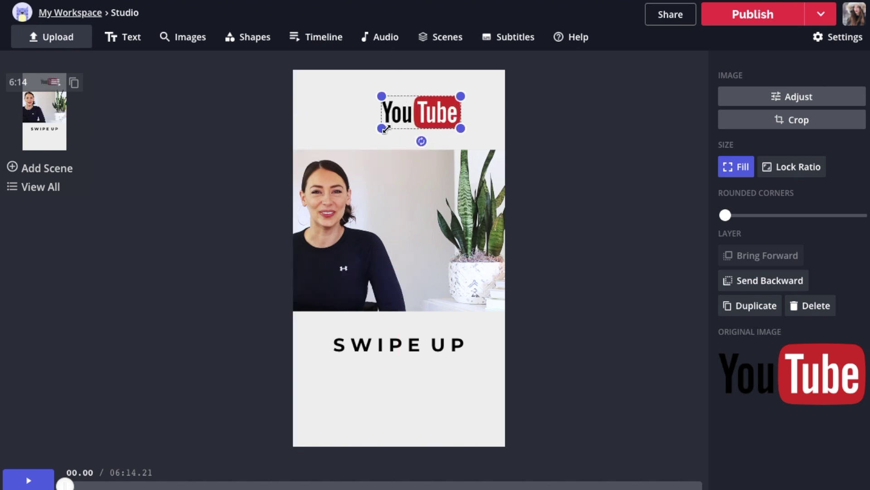
pyautogui.moveTo(382, 128); pyautogui.dragTo(374, 134)
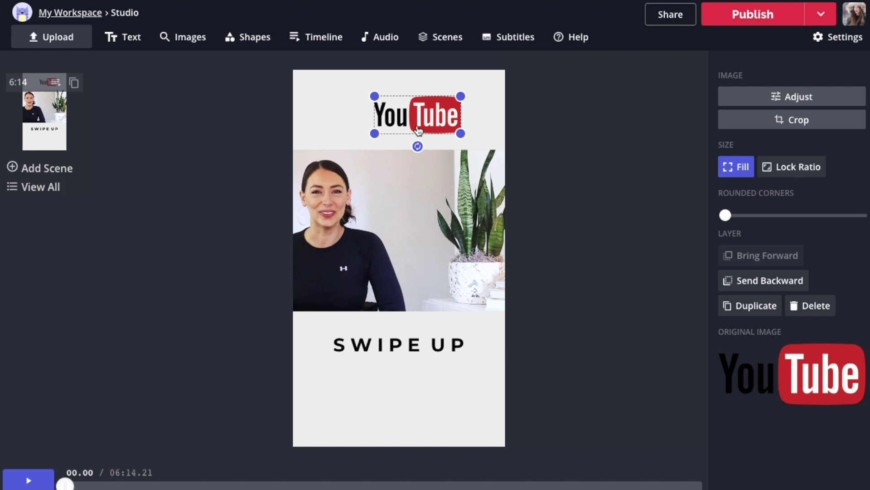
pyautogui.moveTo(374, 134); pyautogui.dragTo(362, 132)
pyautogui.click(547, 115)
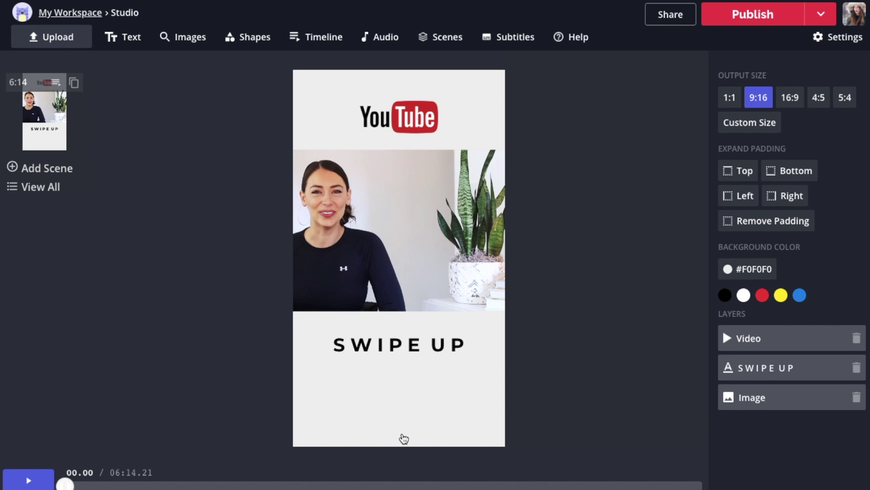
# Duplicate SWIPE UP below itself and change the copy to letter-spaced TO WATCH on one line
pyautogui.click(460, 350)
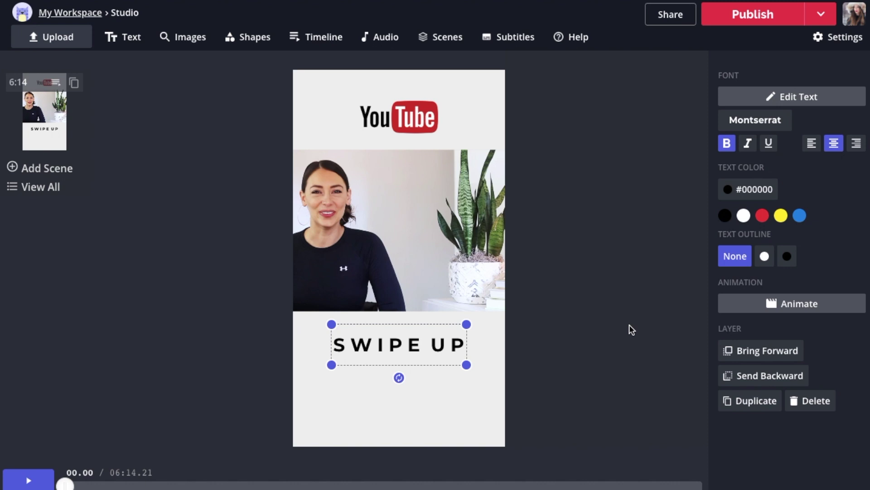
pyautogui.click(742, 403)
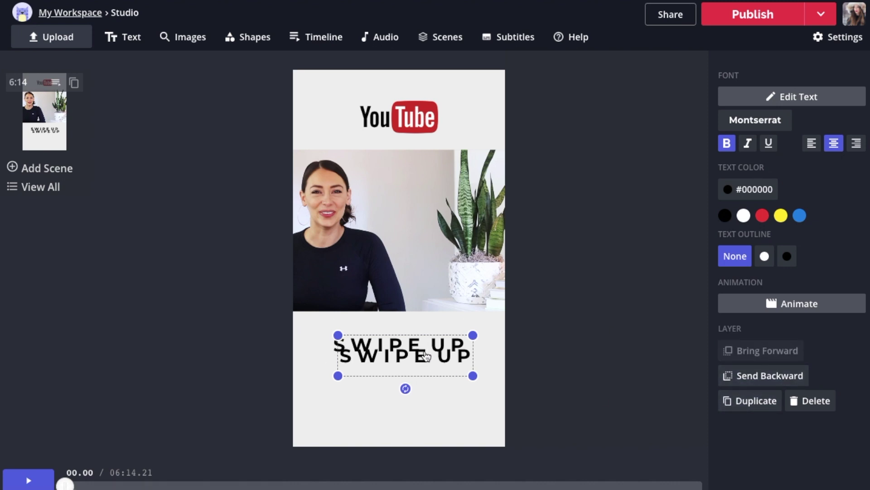
pyautogui.moveTo(426, 357); pyautogui.dragTo(422, 372)
pyautogui.doubleClick(422, 372)
pyautogui.write('TO WATC')
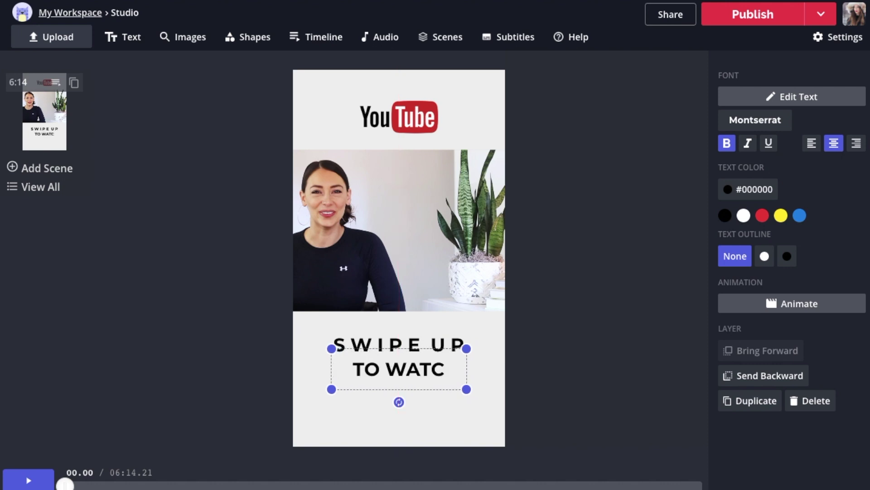
pyautogui.write('H')
pyautogui.press('Left')
pyautogui.press('Left')
pyautogui.press('Left')
pyautogui.press('Left')
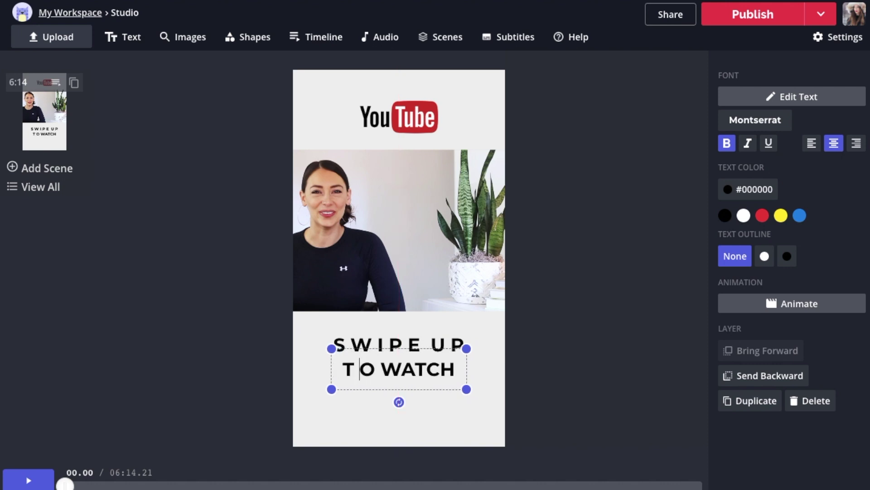
pyautogui.press('Right')
pyautogui.press('Right')
pyautogui.press('Right')
pyautogui.press('Right')
pyautogui.press('Right')
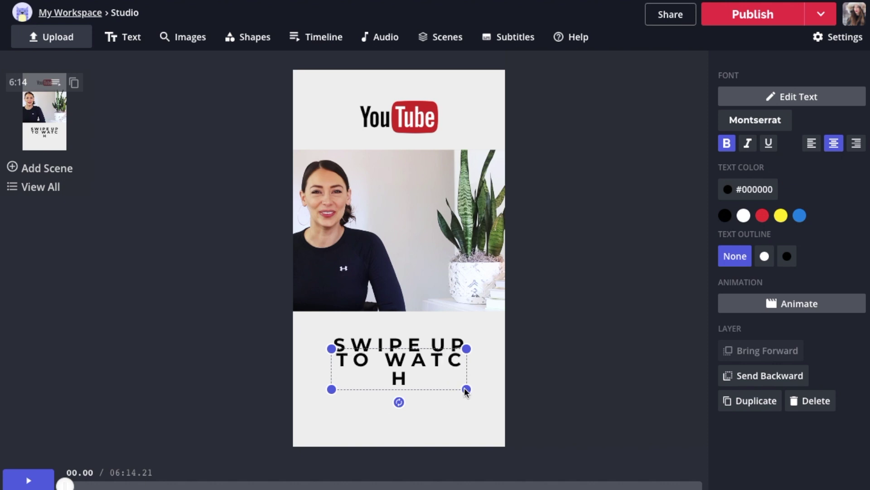
pyautogui.moveTo(467, 389); pyautogui.dragTo(484, 388)
# Narrow the SWIPE UP and TO WATCH boxes so both lines sit centred under the video
pyautogui.click(570, 321)
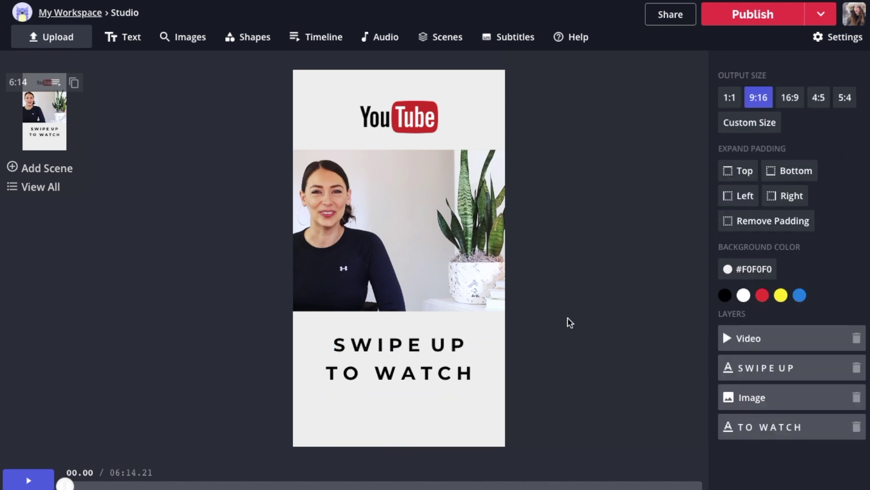
pyautogui.click(429, 345)
pyautogui.moveTo(330, 363); pyautogui.dragTo(347, 353)
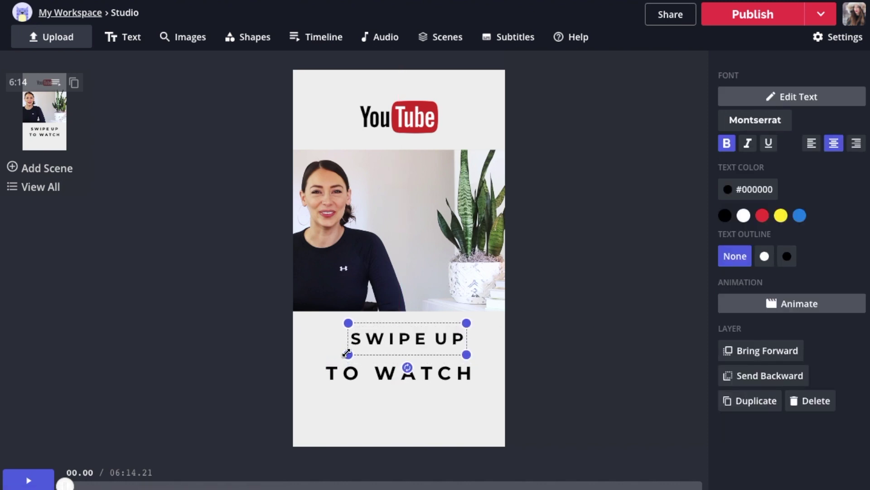
pyautogui.click(341, 380)
pyautogui.moveTo(323, 393); pyautogui.dragTo(342, 383)
pyautogui.click(549, 336)
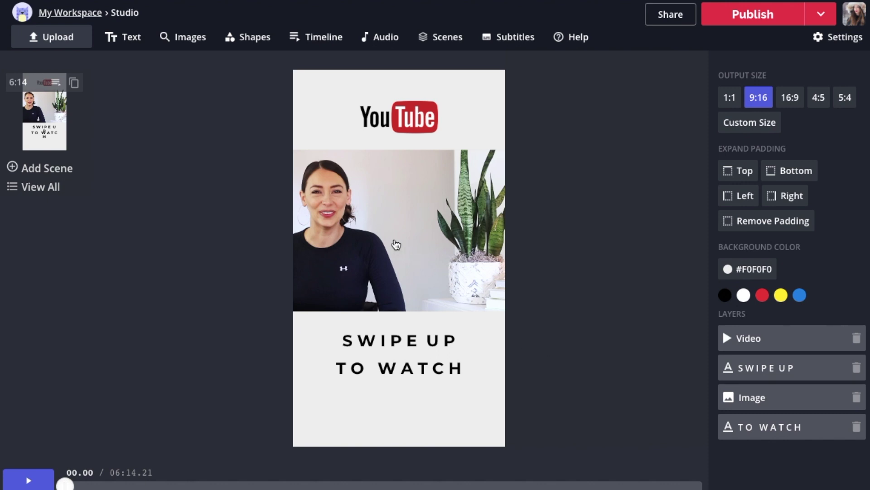
# Open Trim for the video clip, preview it, and pull its end point back to 32.35 seconds
pyautogui.click(405, 218)
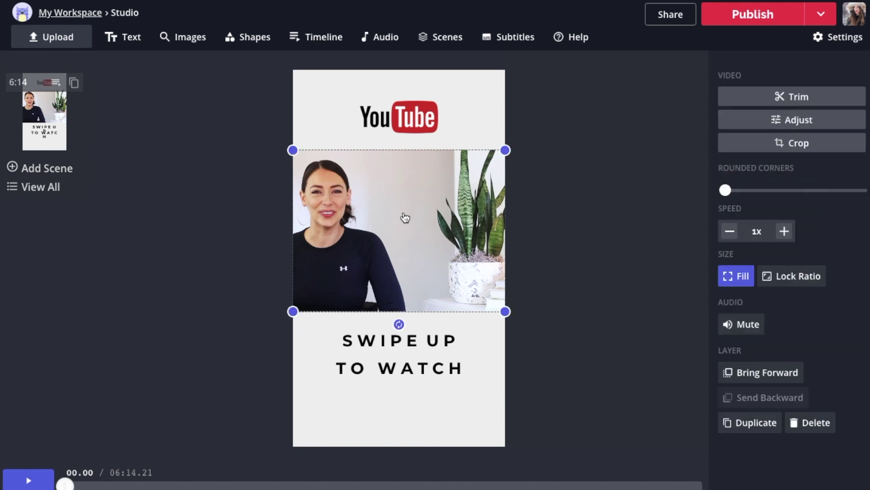
pyautogui.click(811, 96)
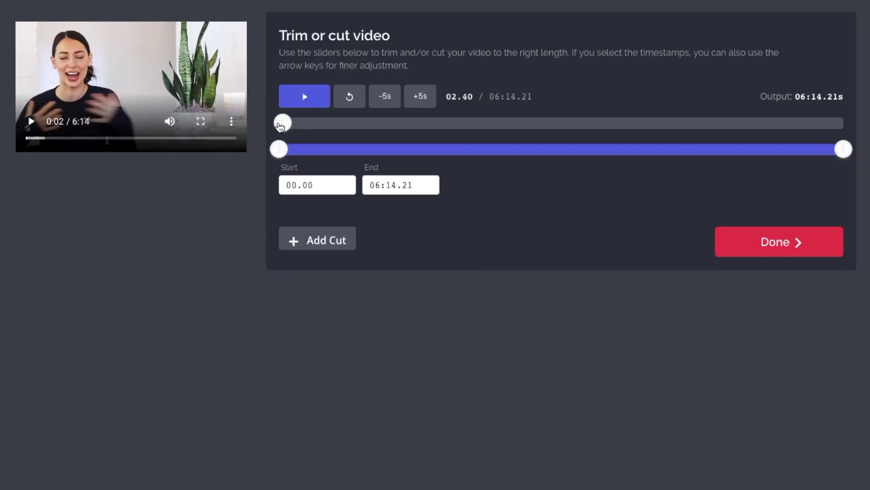
pyautogui.moveTo(282, 123)
pyautogui.mouseDown()
pyautogui.moveTo(446, 126)
pyautogui.moveTo(365, 123)
pyautogui.mouseUp()
pyautogui.click(314, 104)
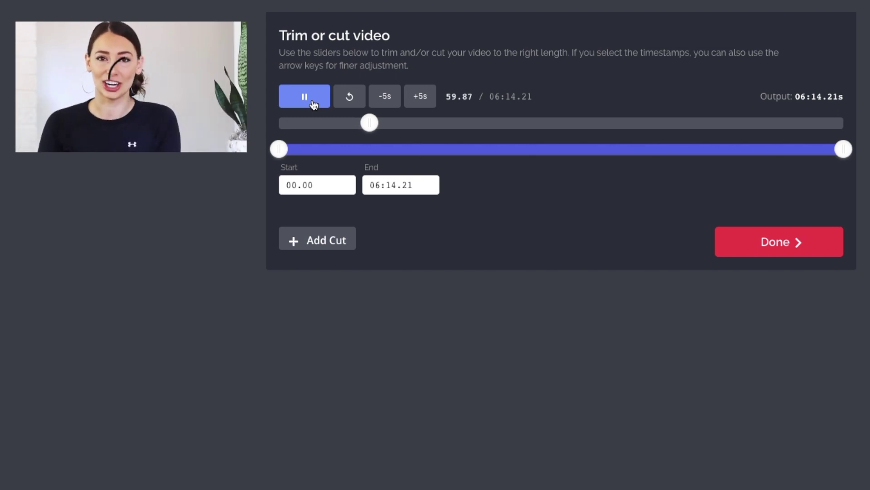
pyautogui.click(314, 105)
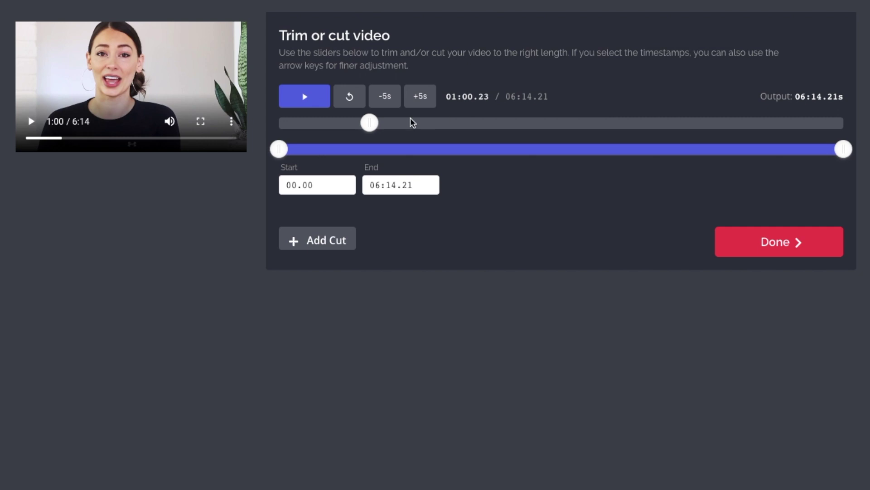
pyautogui.moveTo(368, 124); pyautogui.dragTo(301, 122)
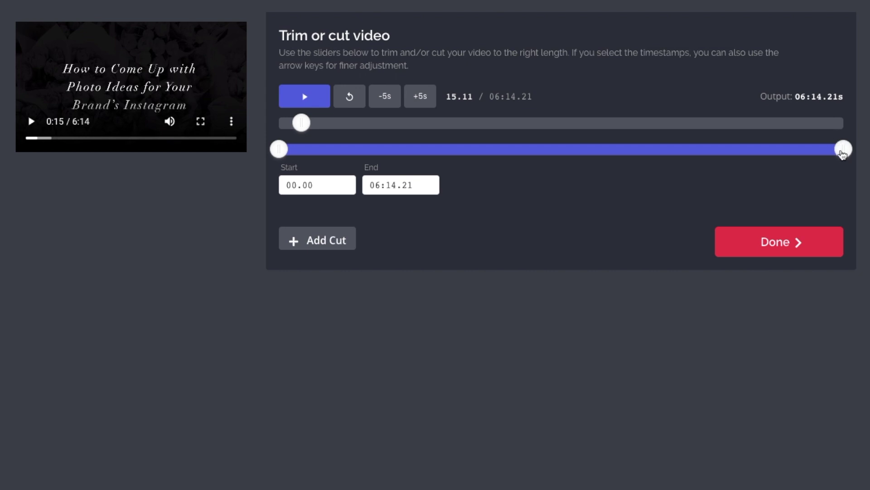
pyautogui.moveTo(845, 154); pyautogui.dragTo(330, 158)
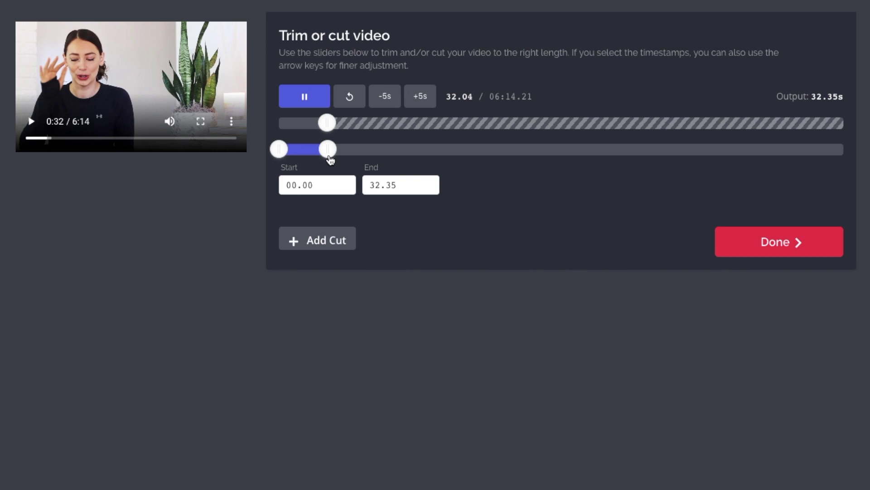
# Pull the clip's end back to 20.86 s, preview it, and begin moving the start later
pyautogui.click(306, 104)
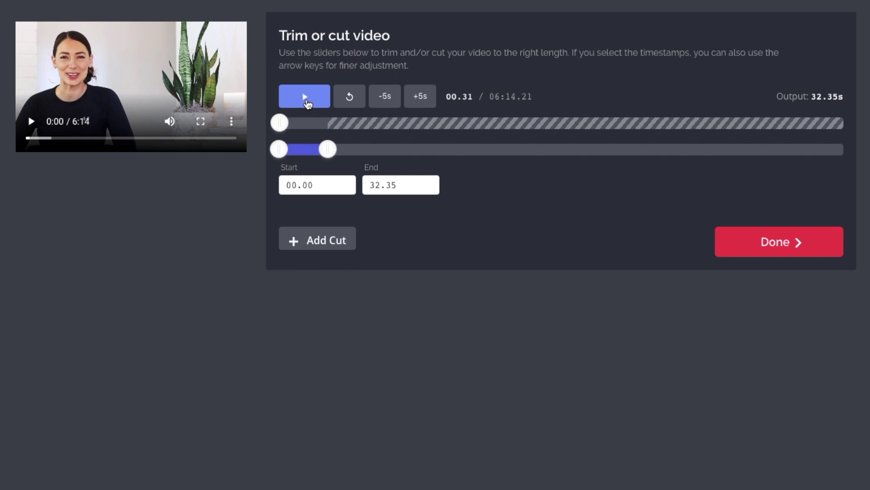
pyautogui.moveTo(328, 149); pyautogui.dragTo(312, 162)
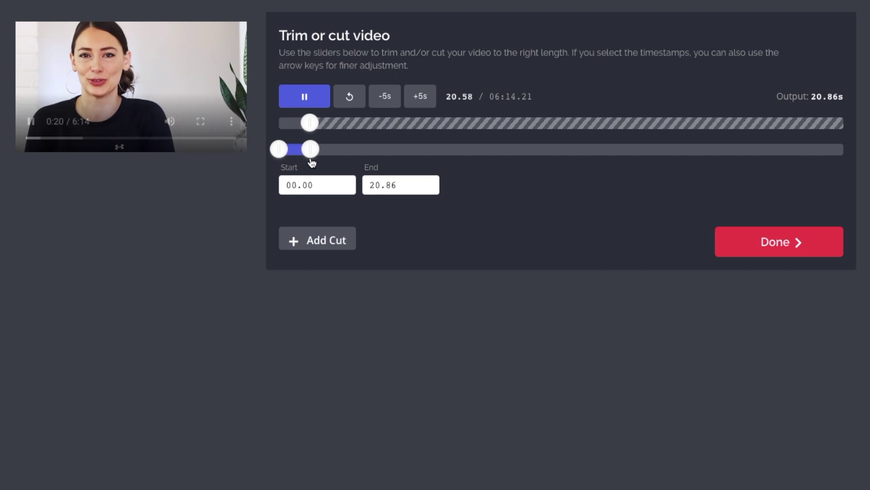
pyautogui.click(308, 97)
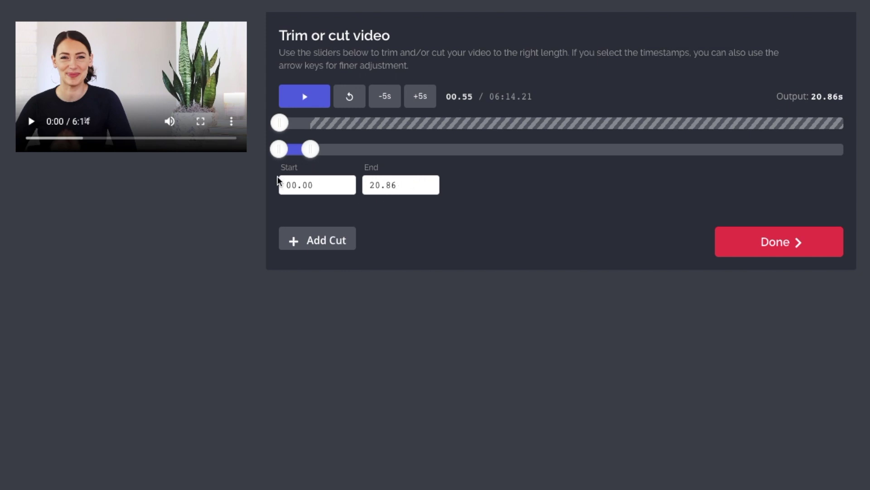
pyautogui.click(306, 99)
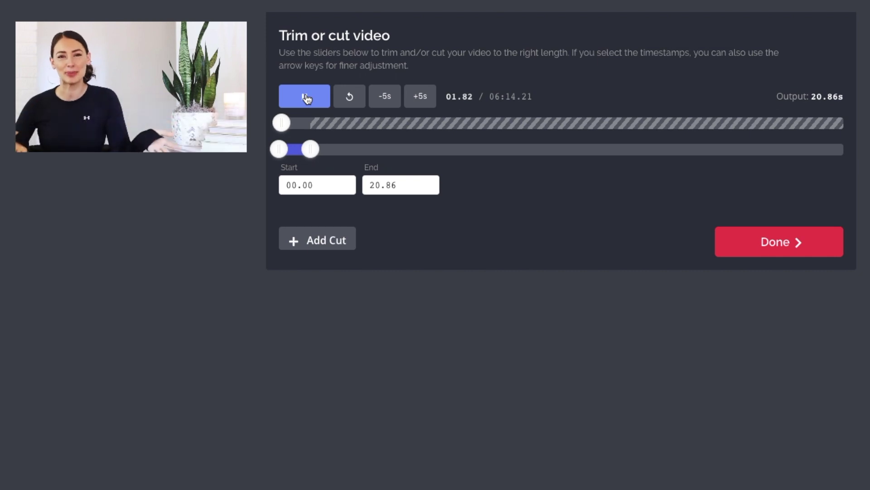
pyautogui.click(304, 99)
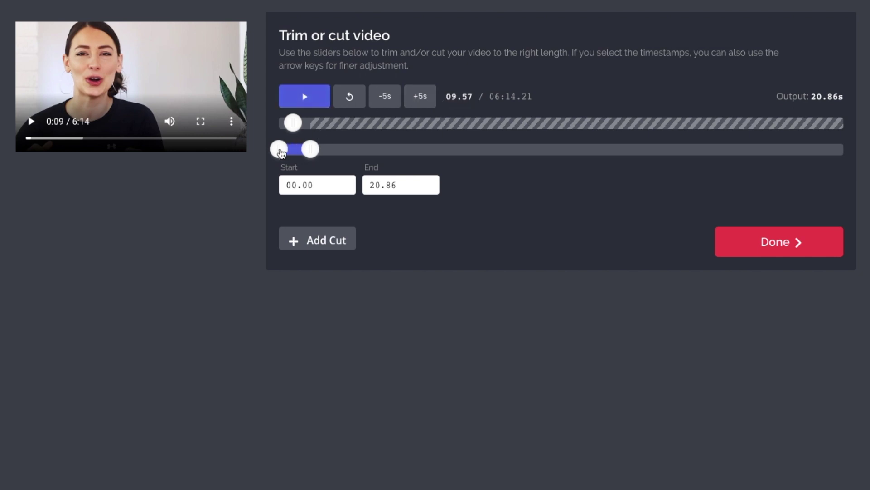
pyautogui.moveTo(279, 148); pyautogui.dragTo(285, 154)
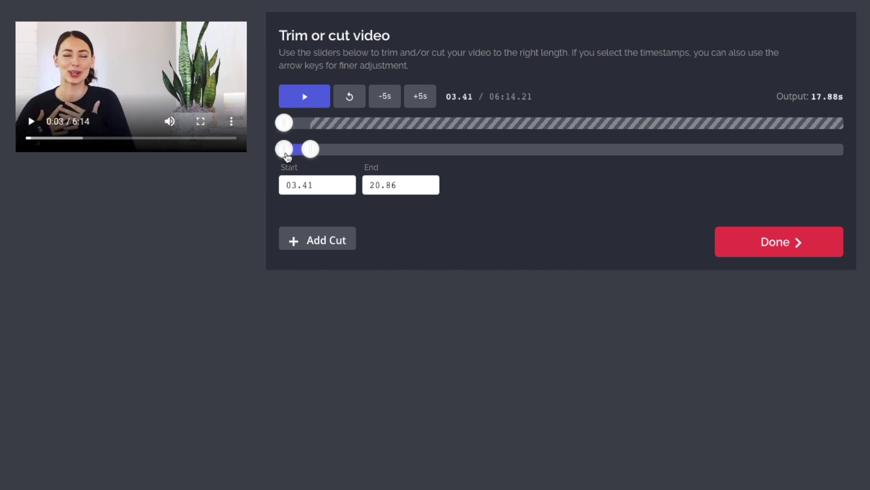
# Drag the clip's start to roughly 8.9 seconds and preview from there
pyautogui.moveTo(284, 154); pyautogui.dragTo(289, 153)
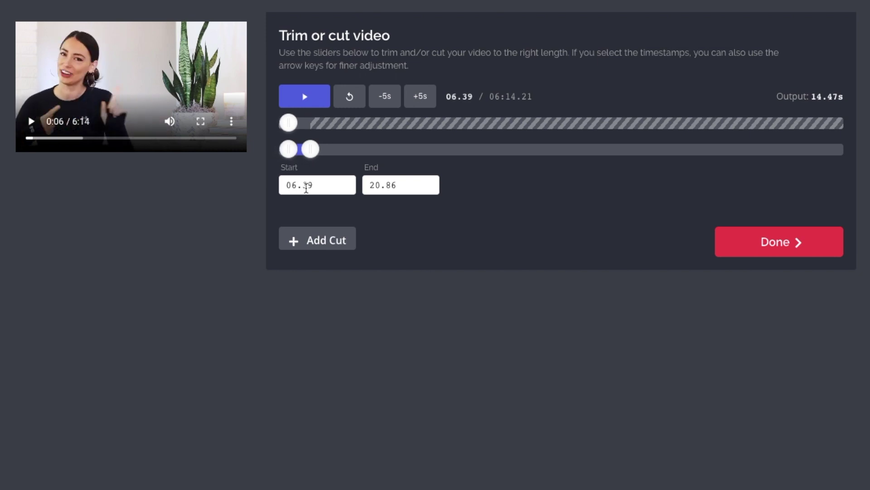
pyautogui.moveTo(289, 154); pyautogui.dragTo(294, 160)
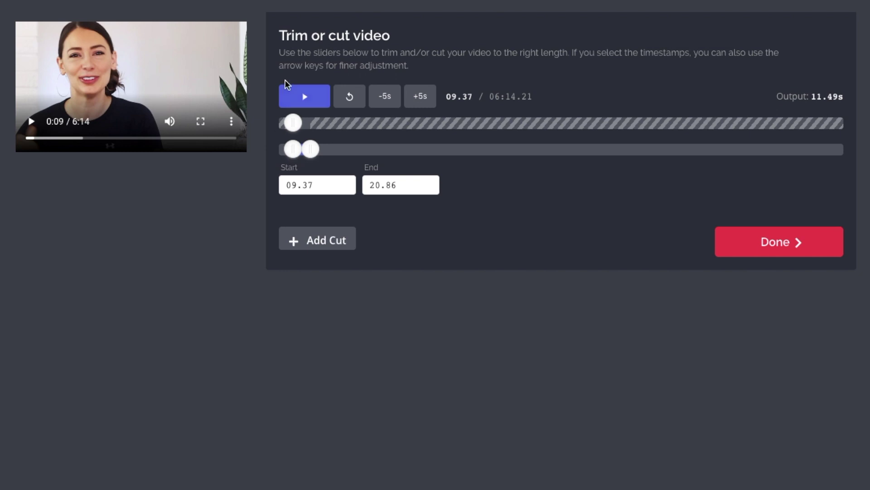
pyautogui.click(307, 101)
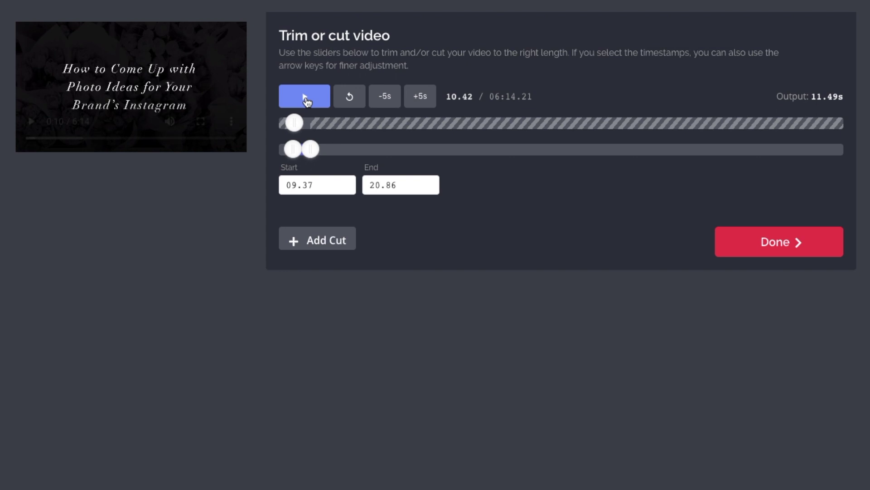
pyautogui.moveTo(293, 149); pyautogui.dragTo(291, 150)
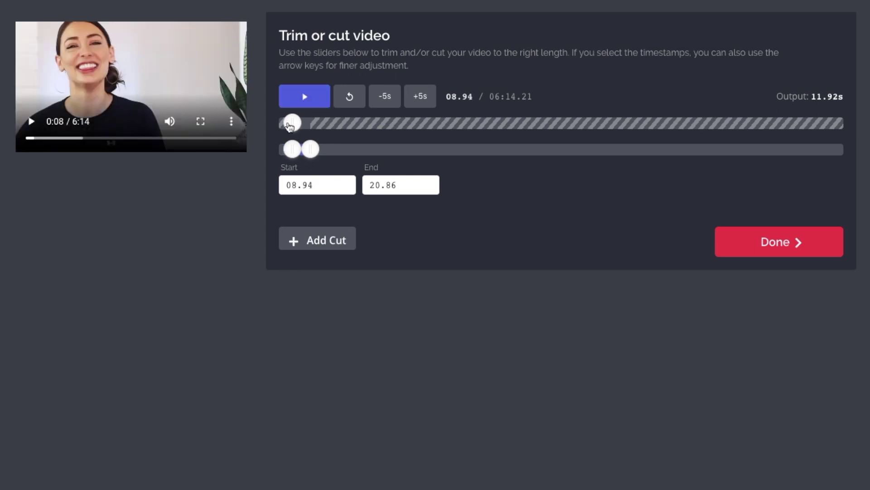
# Fine-tune the start to 8.84 s, preview the 12.12-second clip, and apply the trim
pyautogui.click(290, 125)
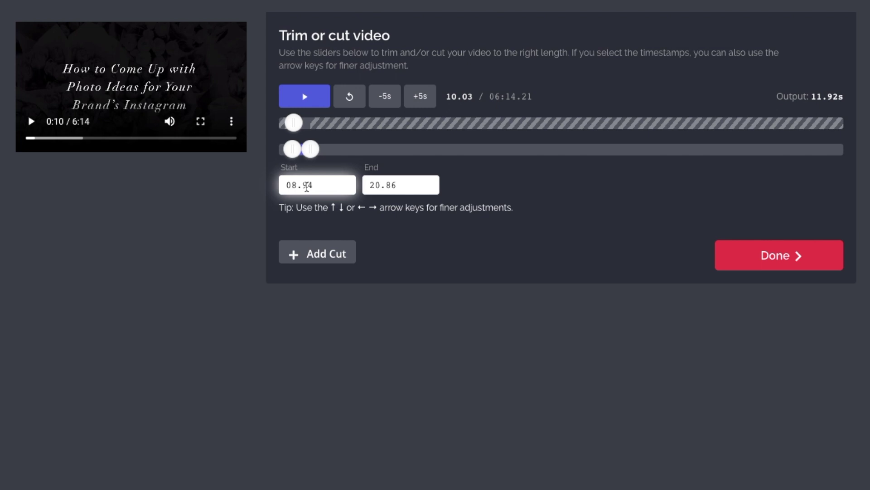
pyautogui.press('Down')
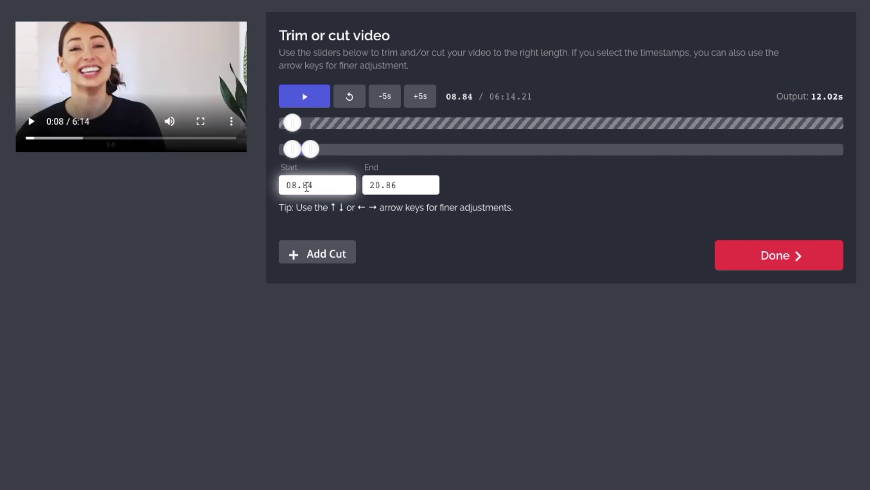
pyautogui.click(307, 99)
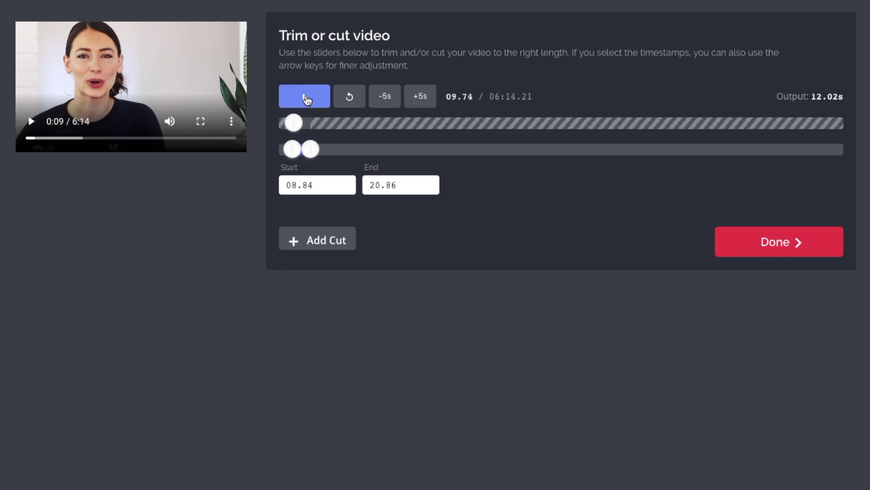
pyautogui.click(307, 99)
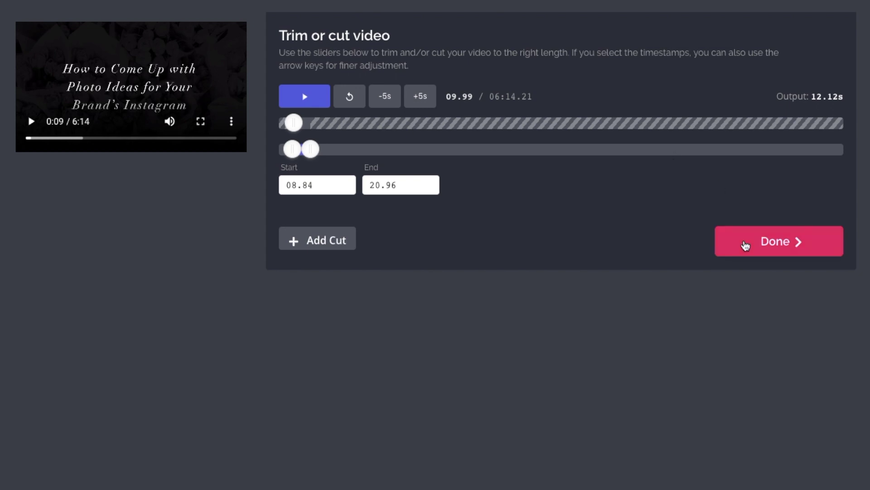
pyautogui.click(746, 245)
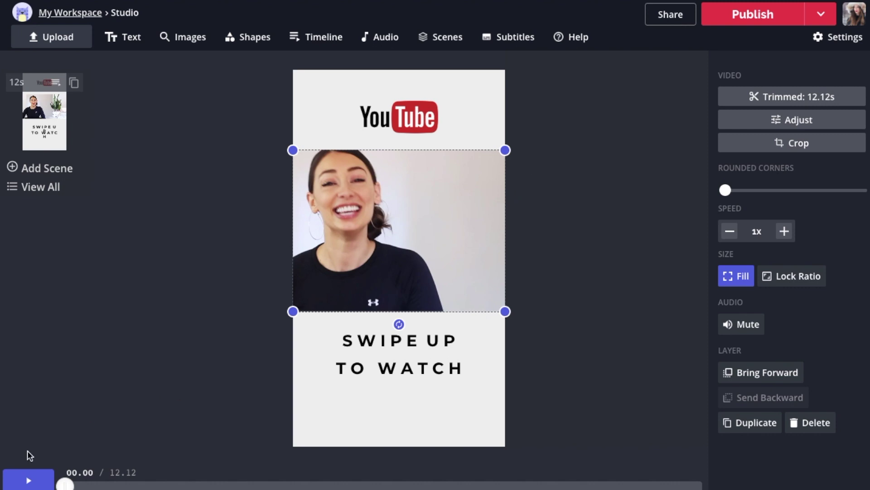
# Preview the 12-second trimmed story in the studio and publish it
pyautogui.click(17, 486)
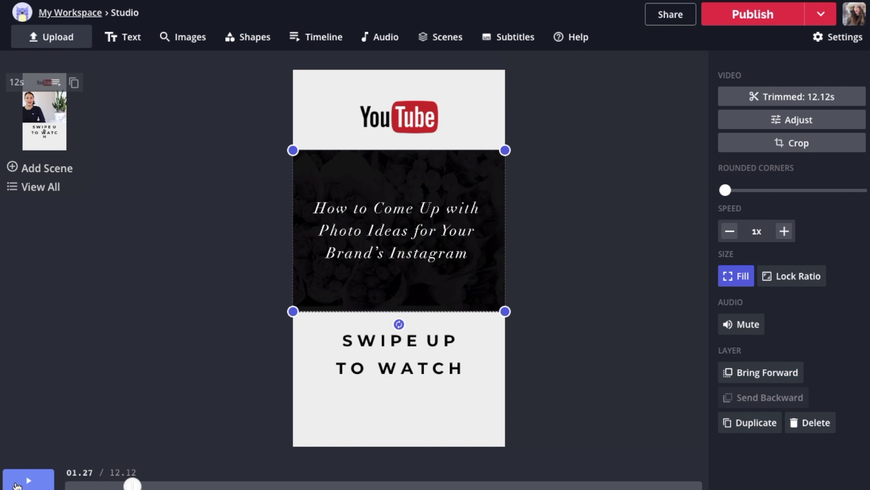
pyautogui.click(756, 18)
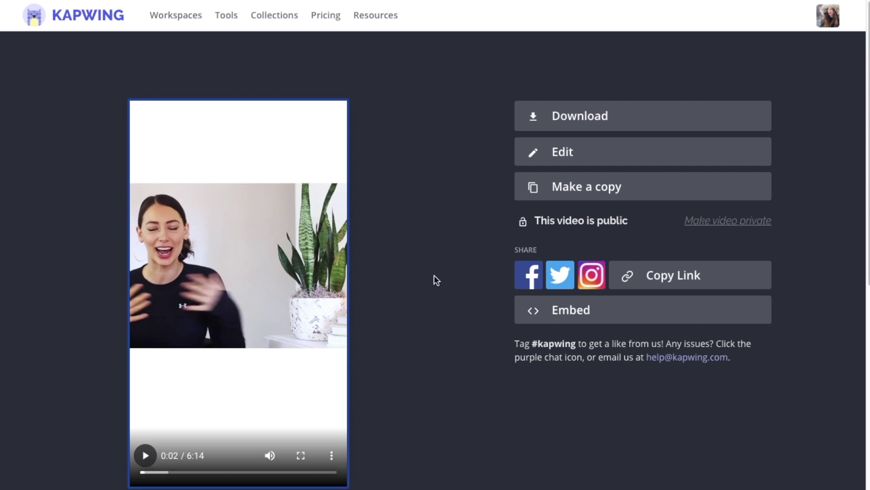
# Download the published vertical story video as an MP4 from its results page
pyautogui.click(563, 119)
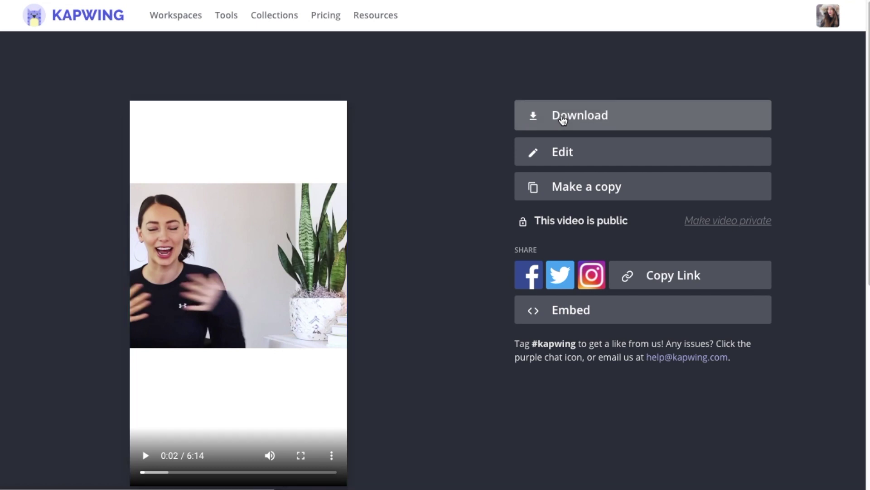
pyautogui.click(531, 160)
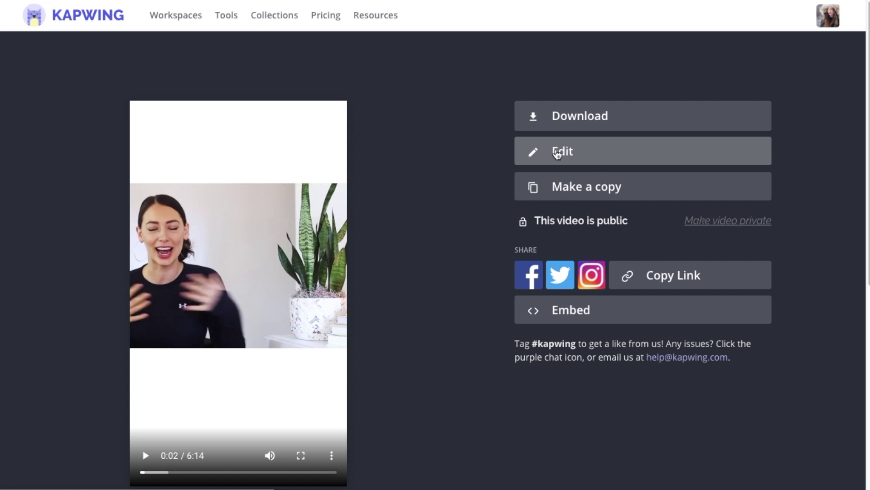